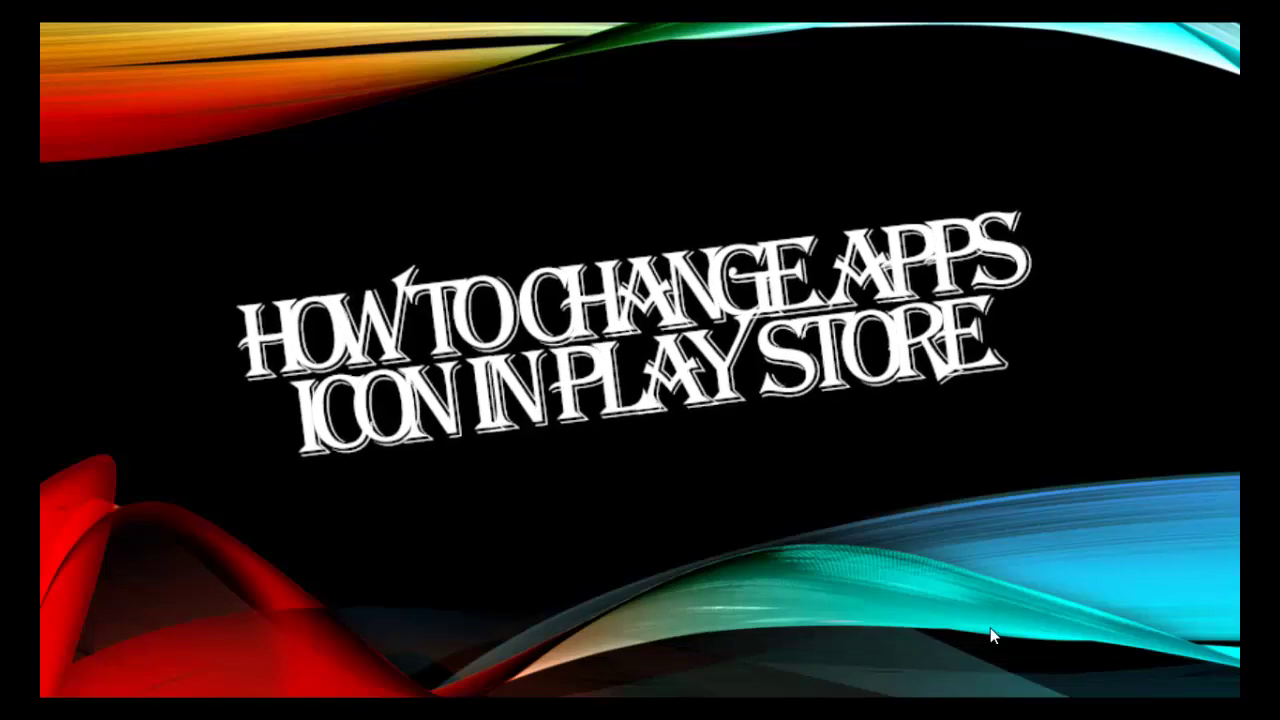
Advance from the title slide to the before-and-after MBBS Doctor icon comparison slide.
left_click(993, 636)
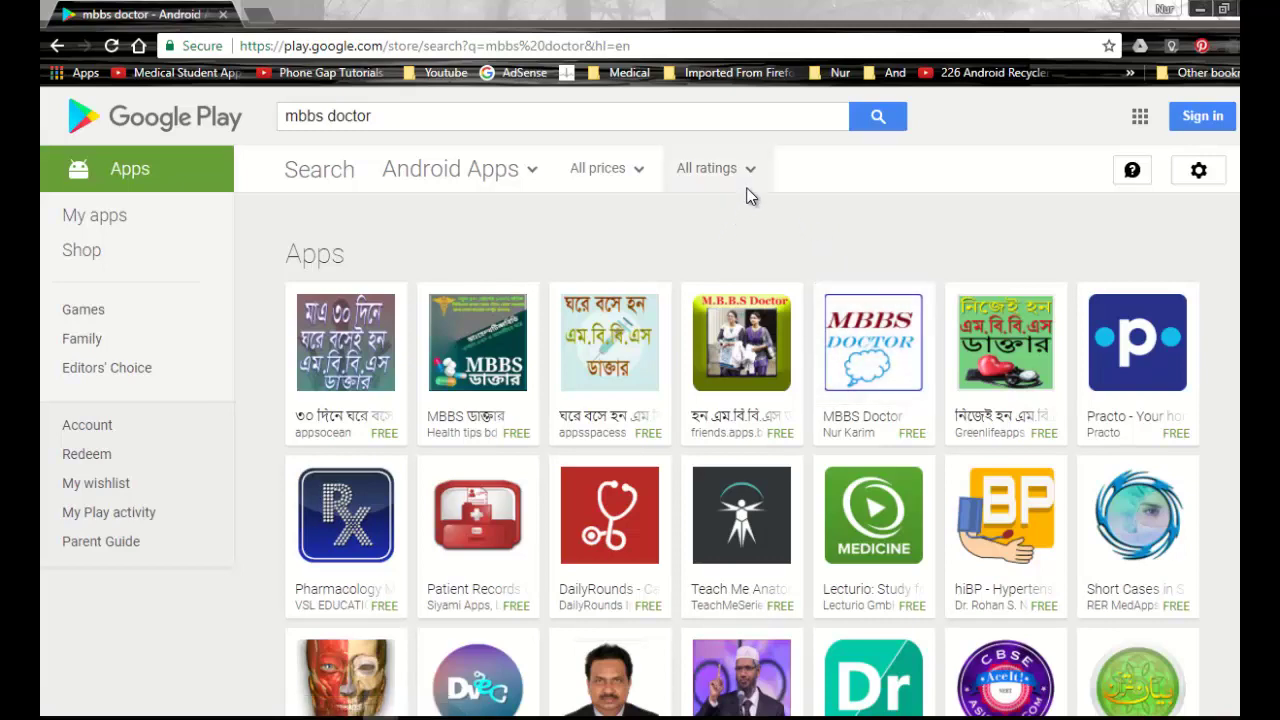
Open the MBBS Doctor store page, then preview the new ic_launcher-web.png syringe icon.
left_click(873, 345)
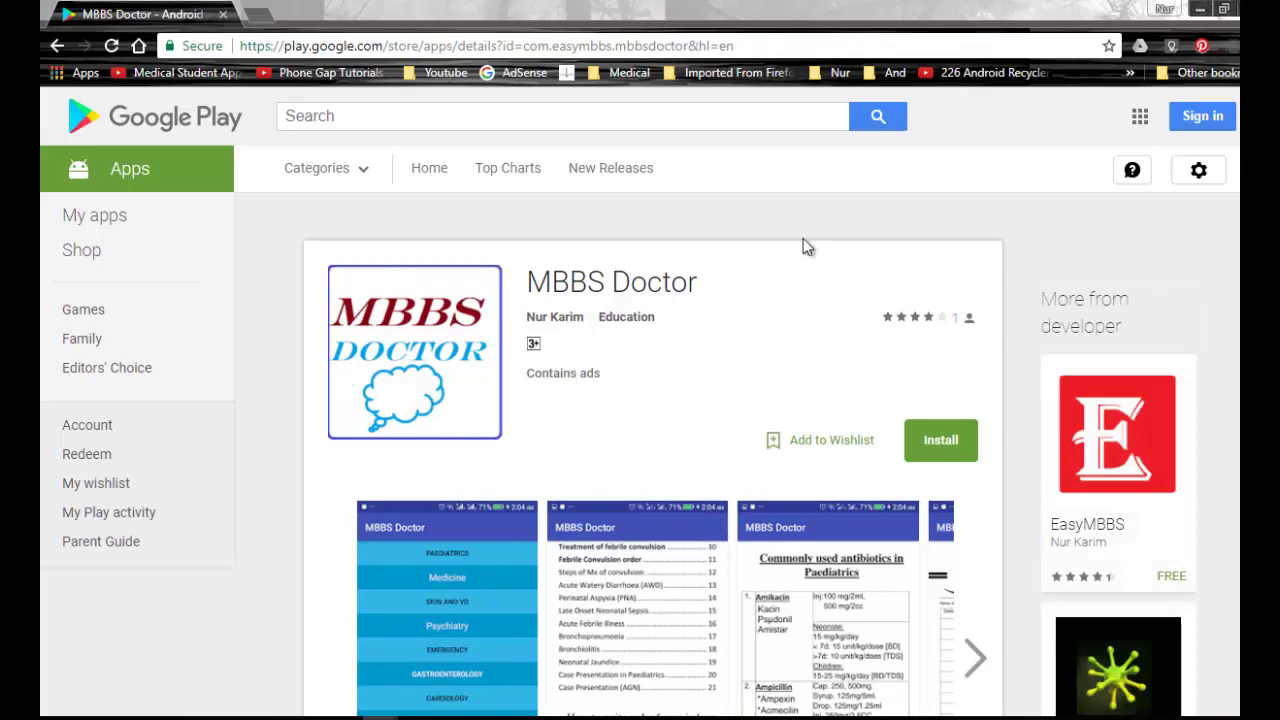
left_click(1199, 9)
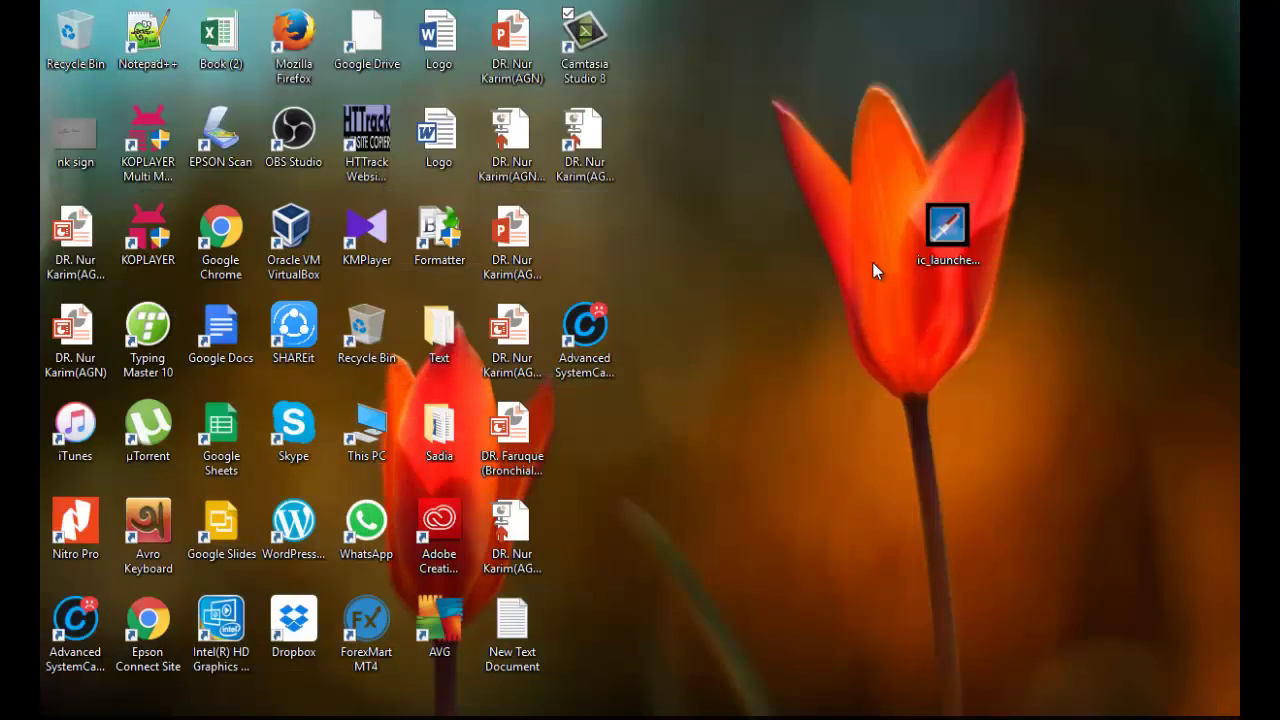
left_click(930, 235)
double_click(932, 236)
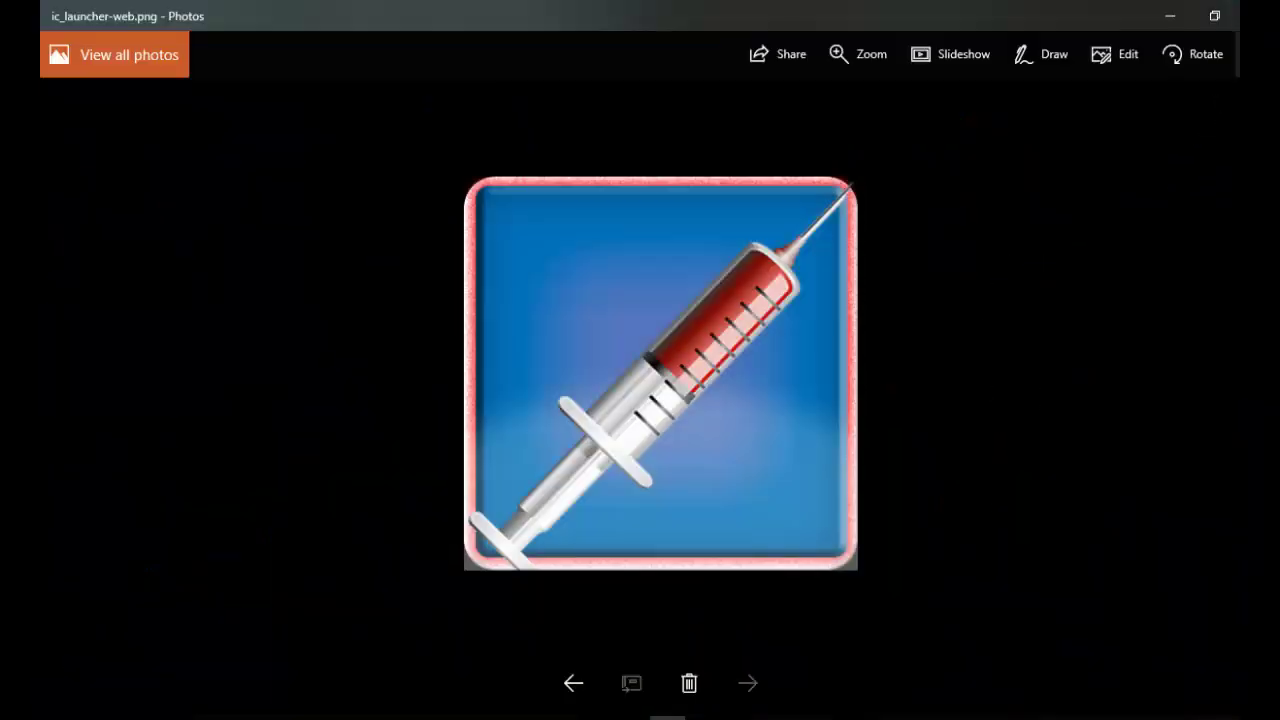
left_click(1252, 12)
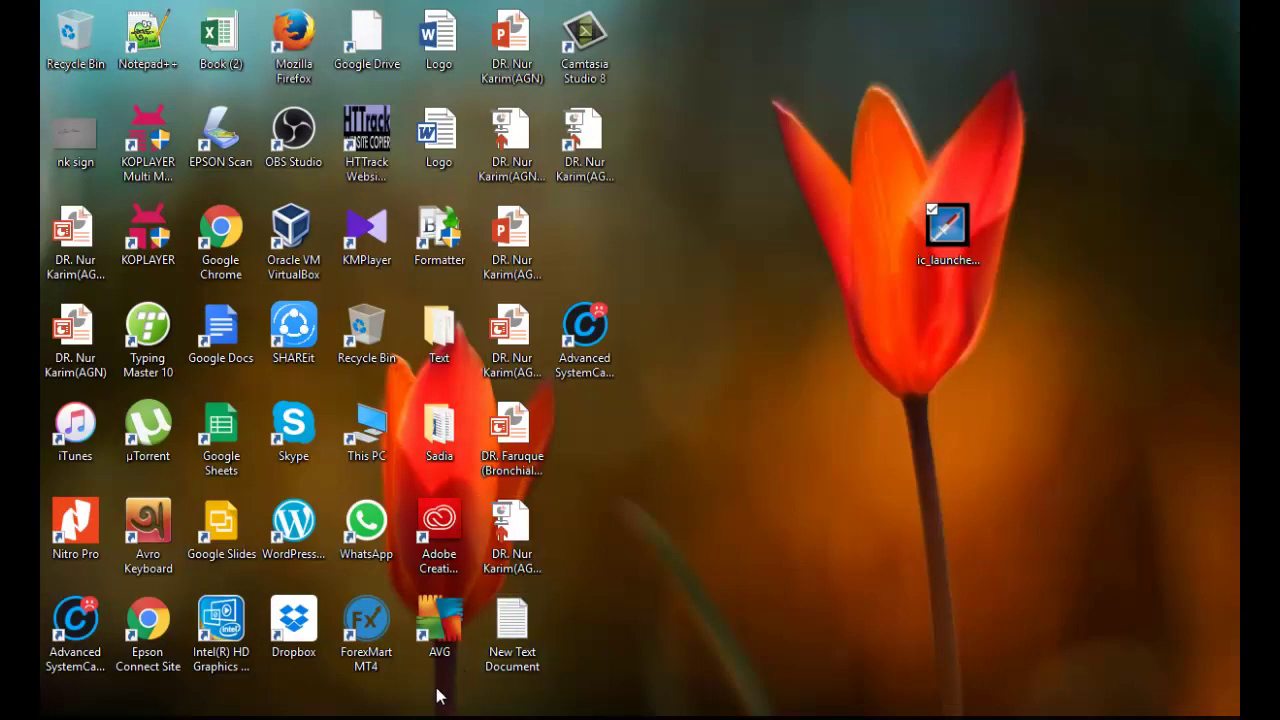
mouse_move(400, 706)
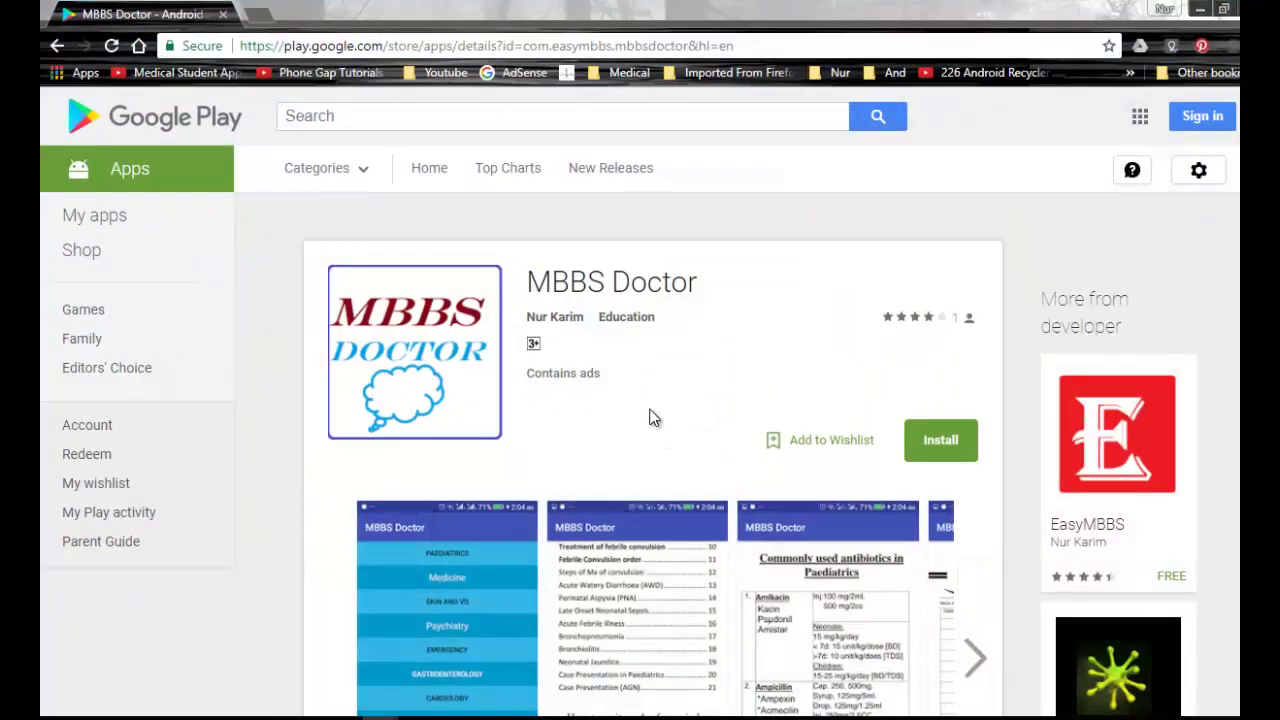
Sign in to Google Play with the developer account's e-mail and password.
left_click(1202, 116)
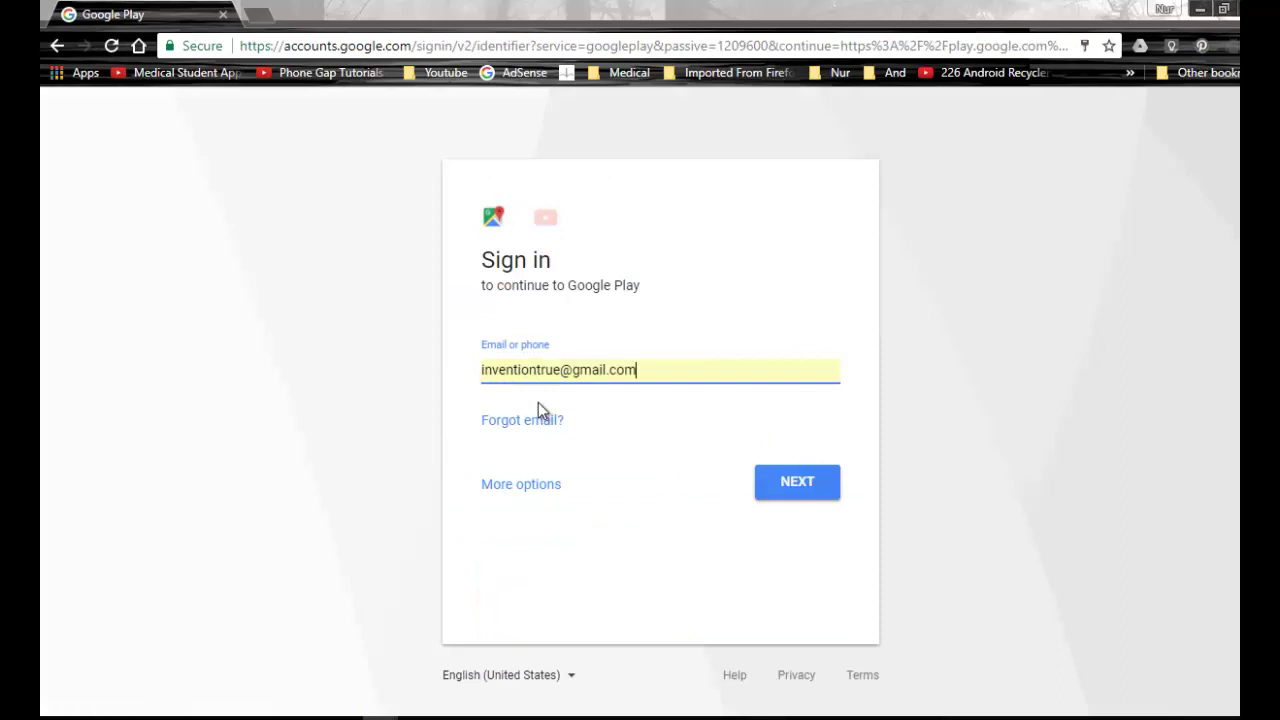
left_click(671, 364)
left_click_drag(562, 369, 400, 370)
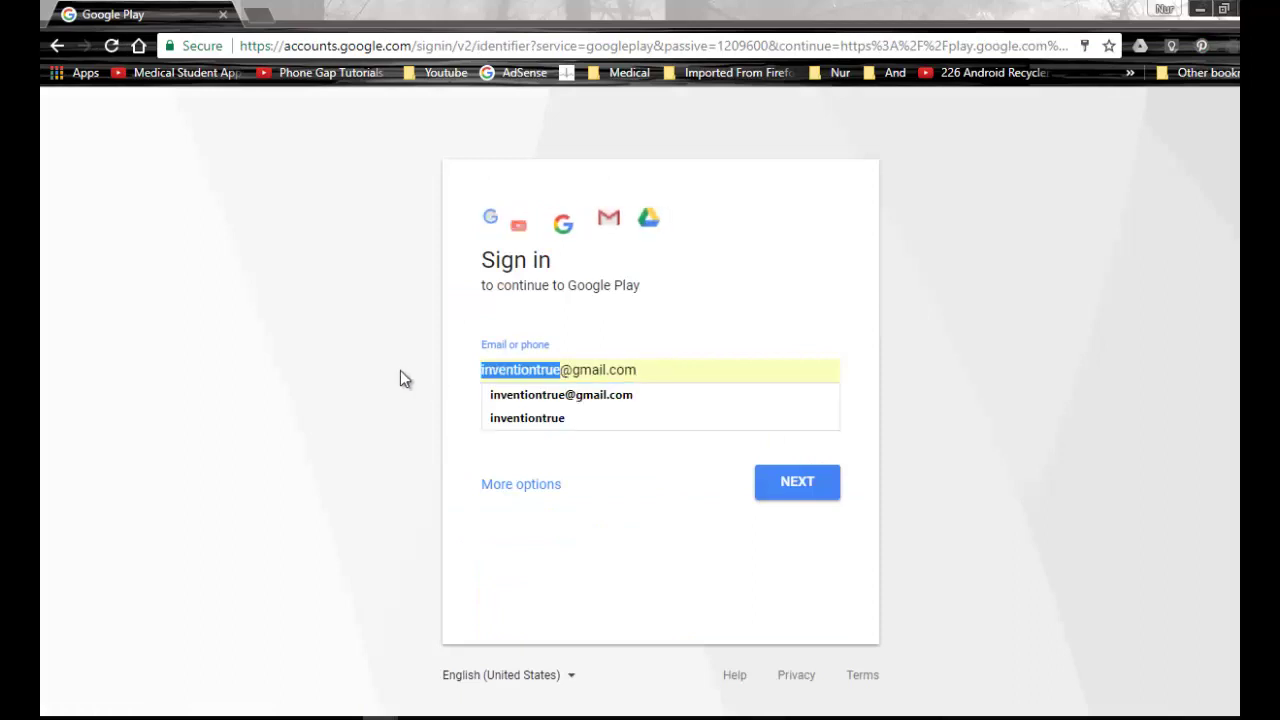
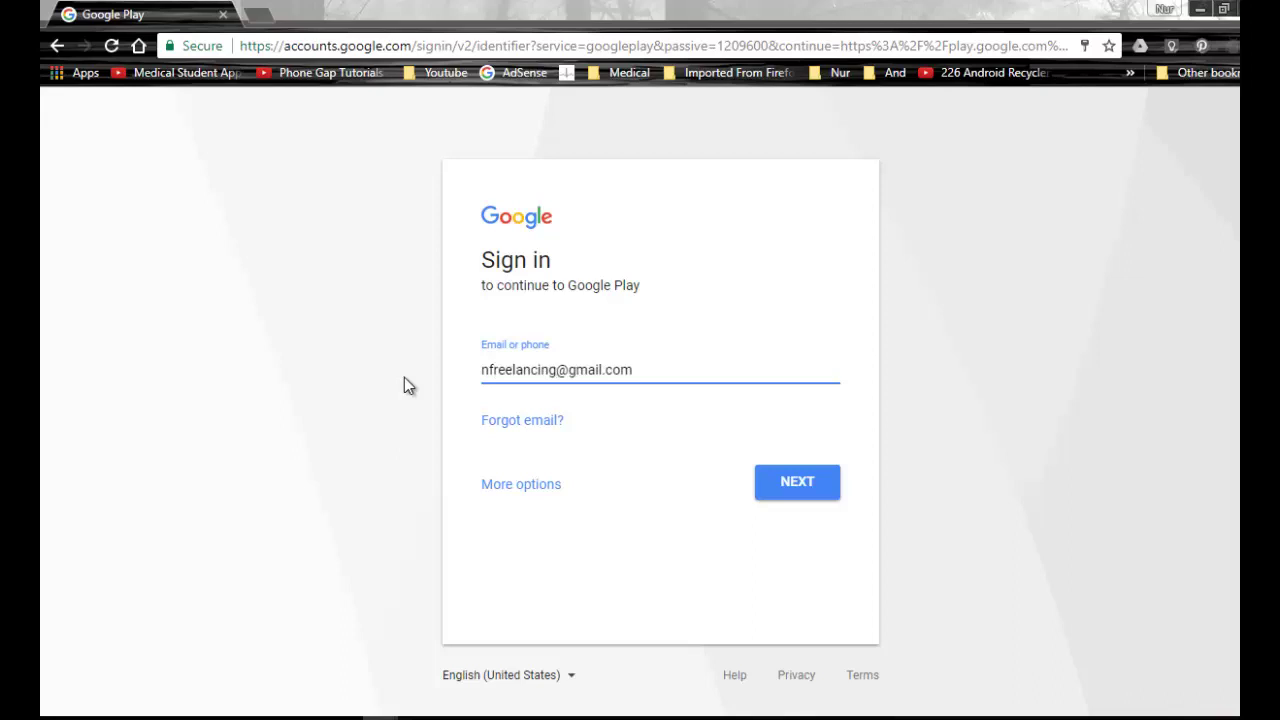
left_click(768, 487)
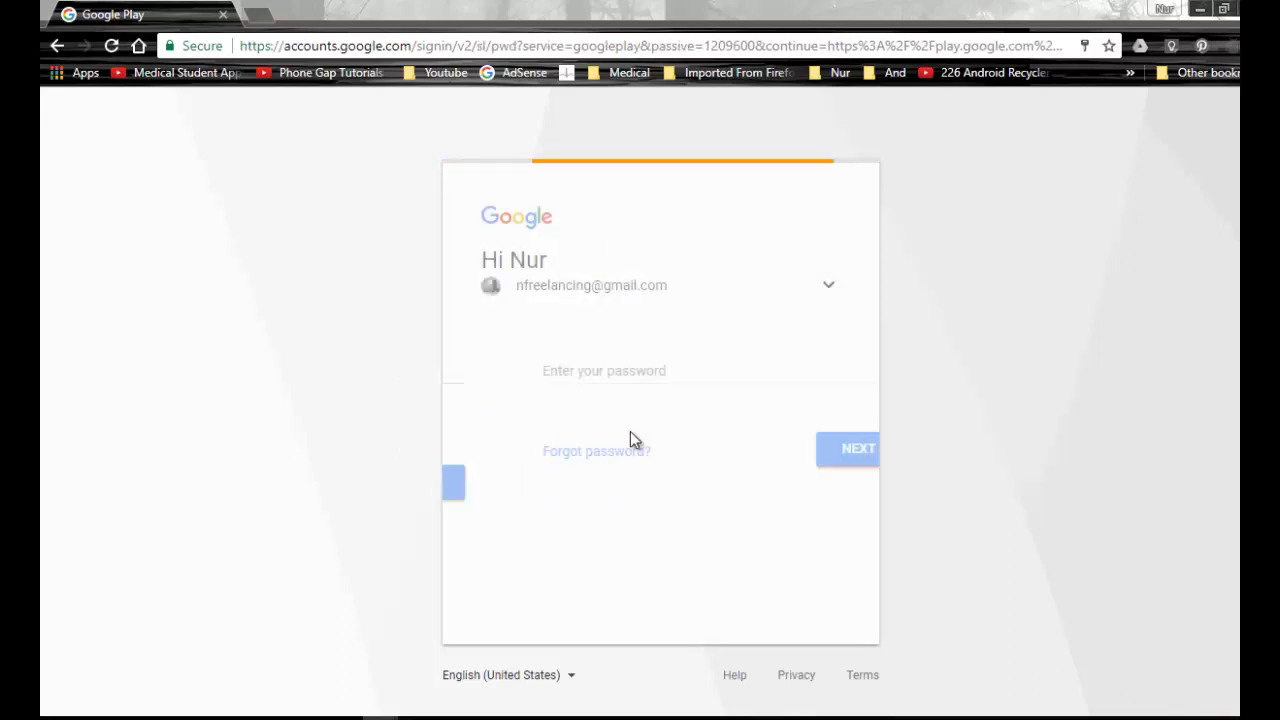
type("********")
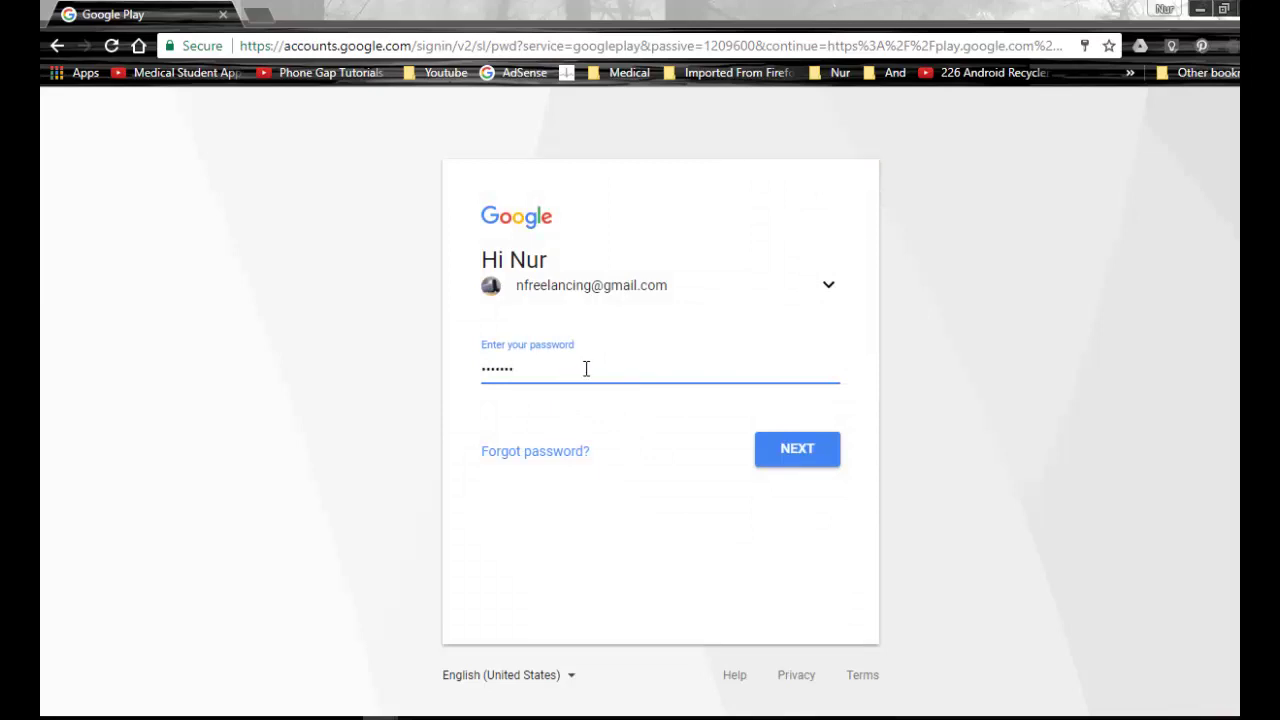
key("BackSpace")
key("BackSpace")
key("BackSpace")
key("BackSpace")
key("BackSpace")
key("BackSpace")
key("BackSpace")
type("*")
key("Return")
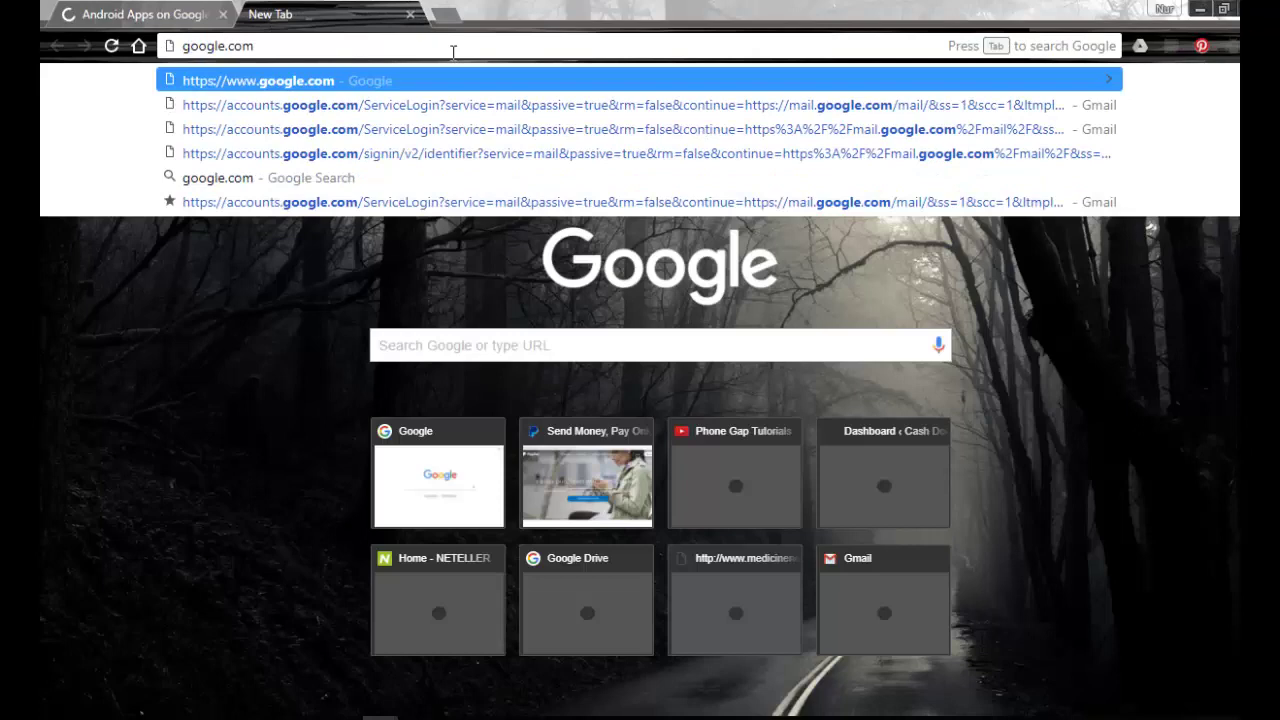
Search Google for 'android developer' and reach the Play Console through the Android Developers site.
key("Return")
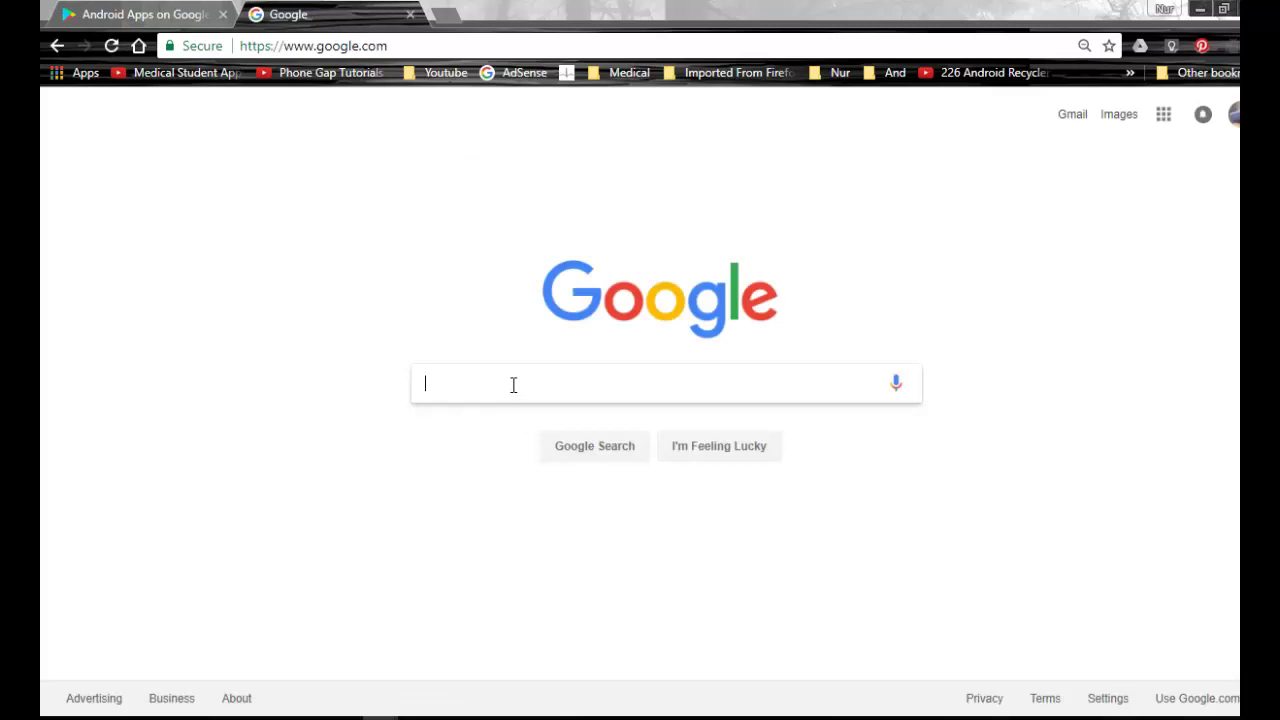
type("android developer")
key("Return")
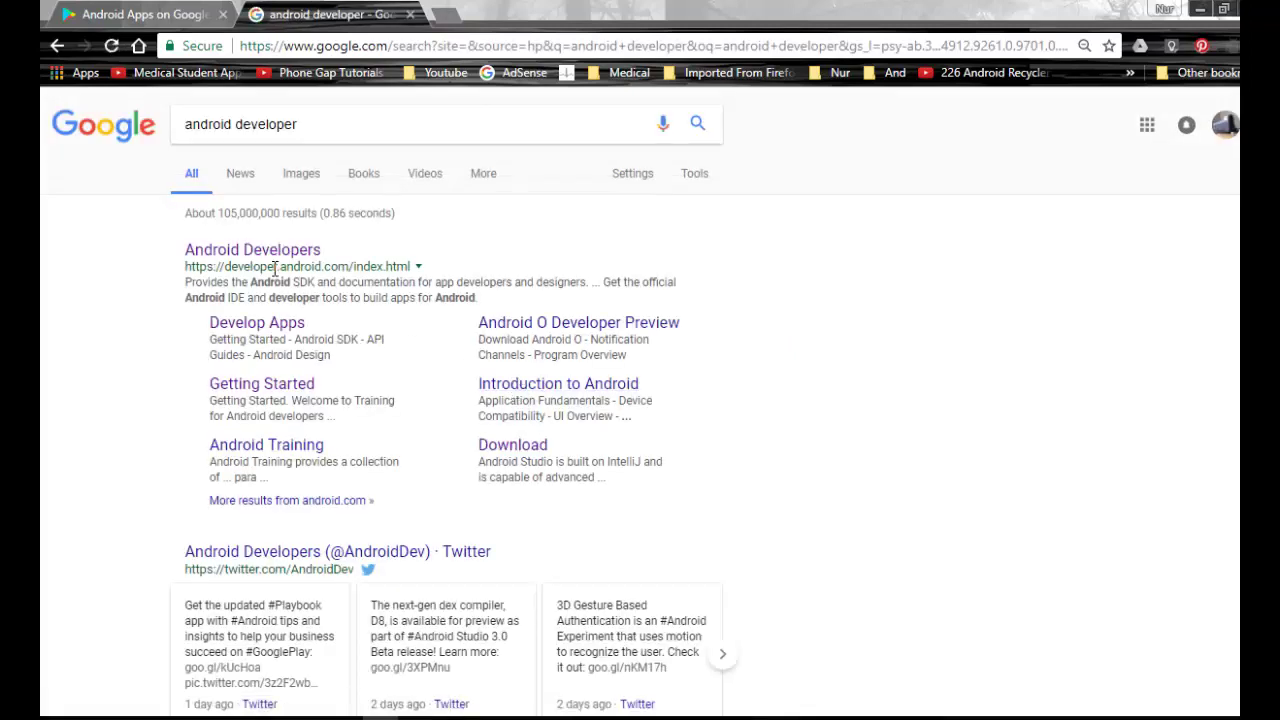
left_click(281, 256)
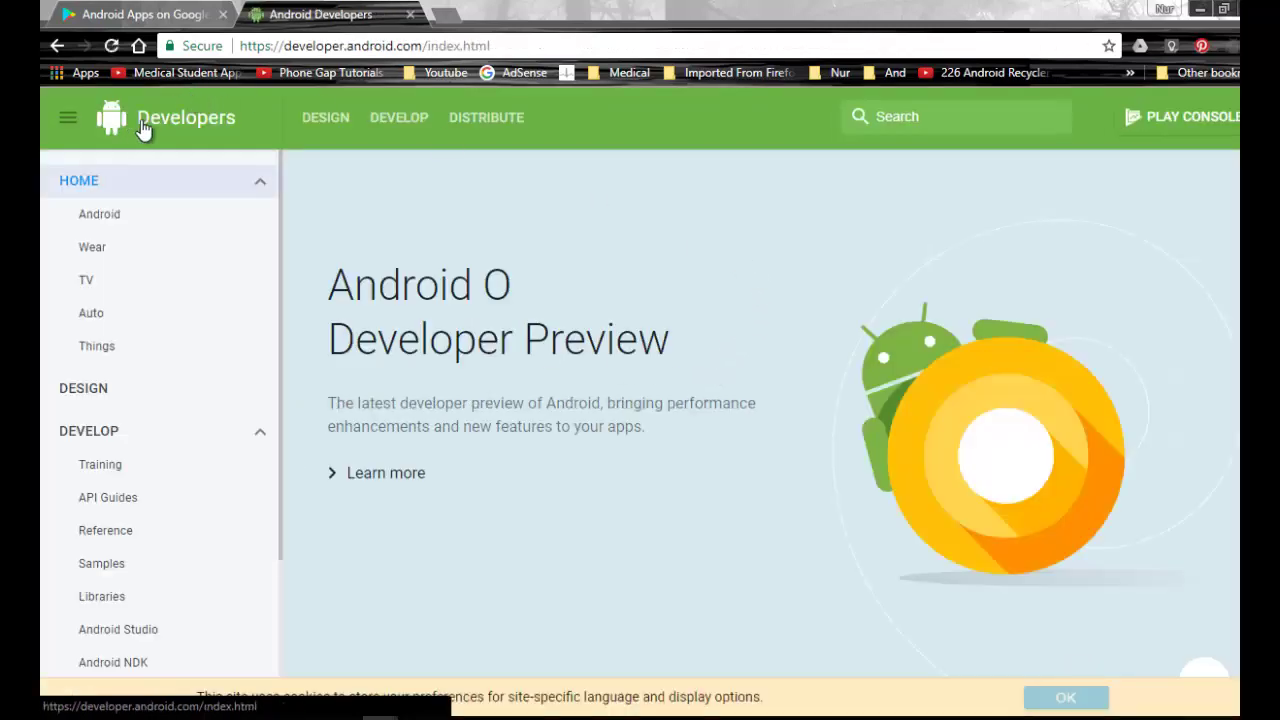
left_click(1139, 119)
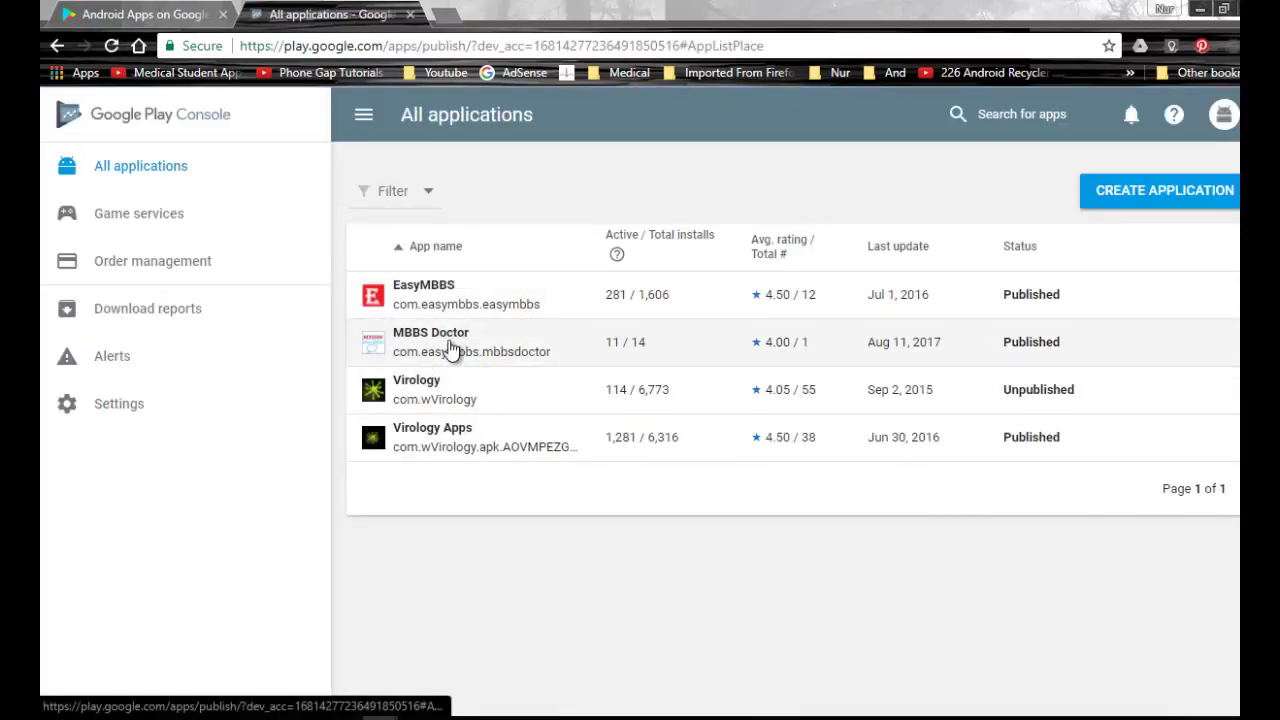
Open the MBBS Doctor app and its Store listing page under Store presence.
left_click(437, 349)
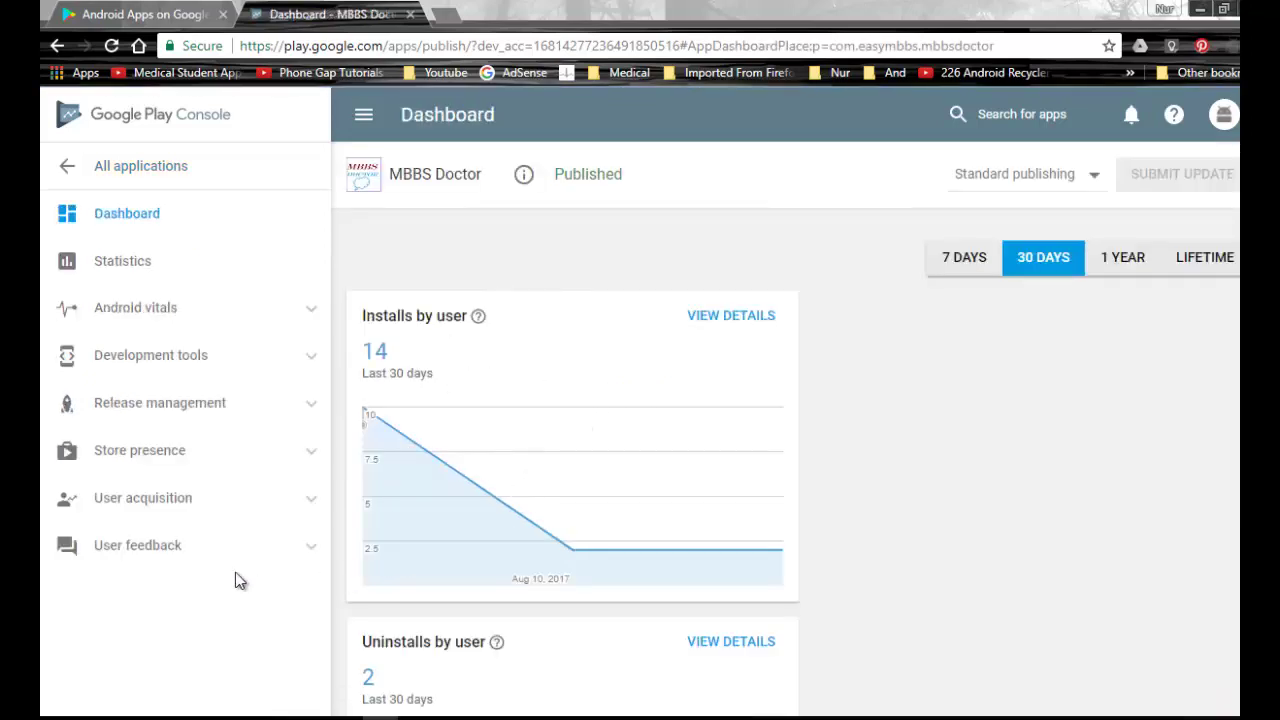
left_click(311, 455)
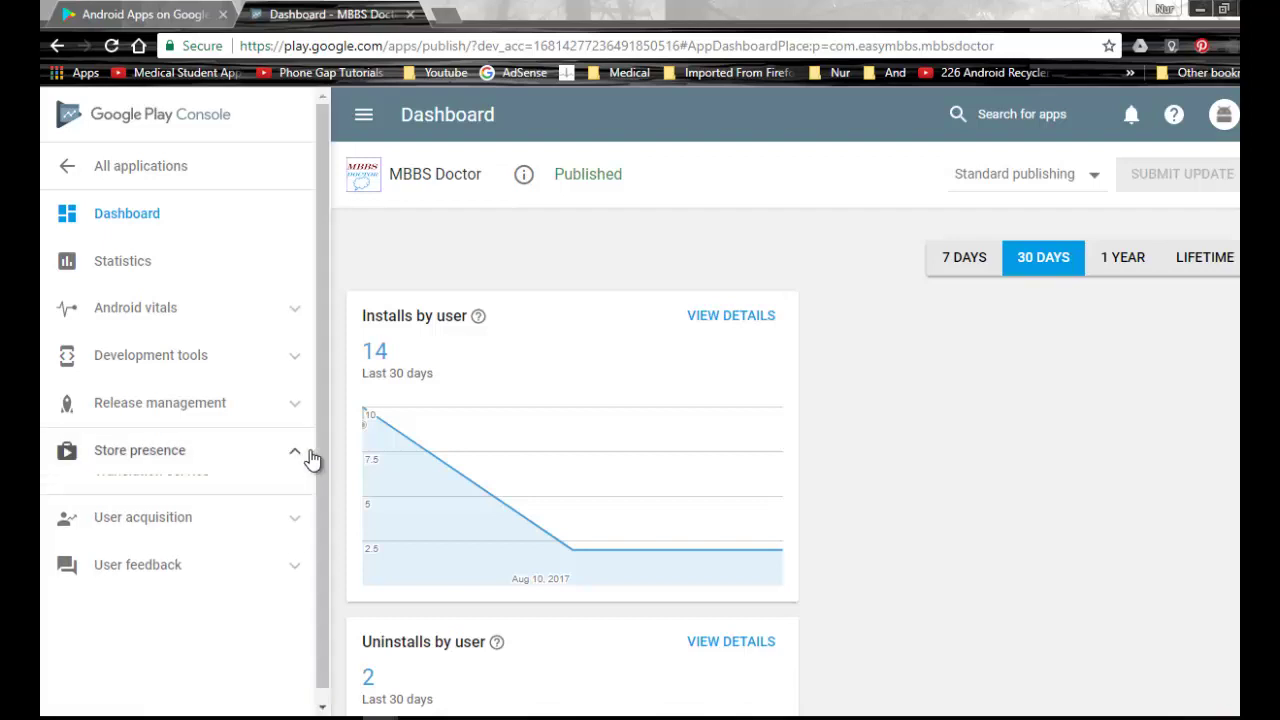
scroll(248, 482, "down", 2)
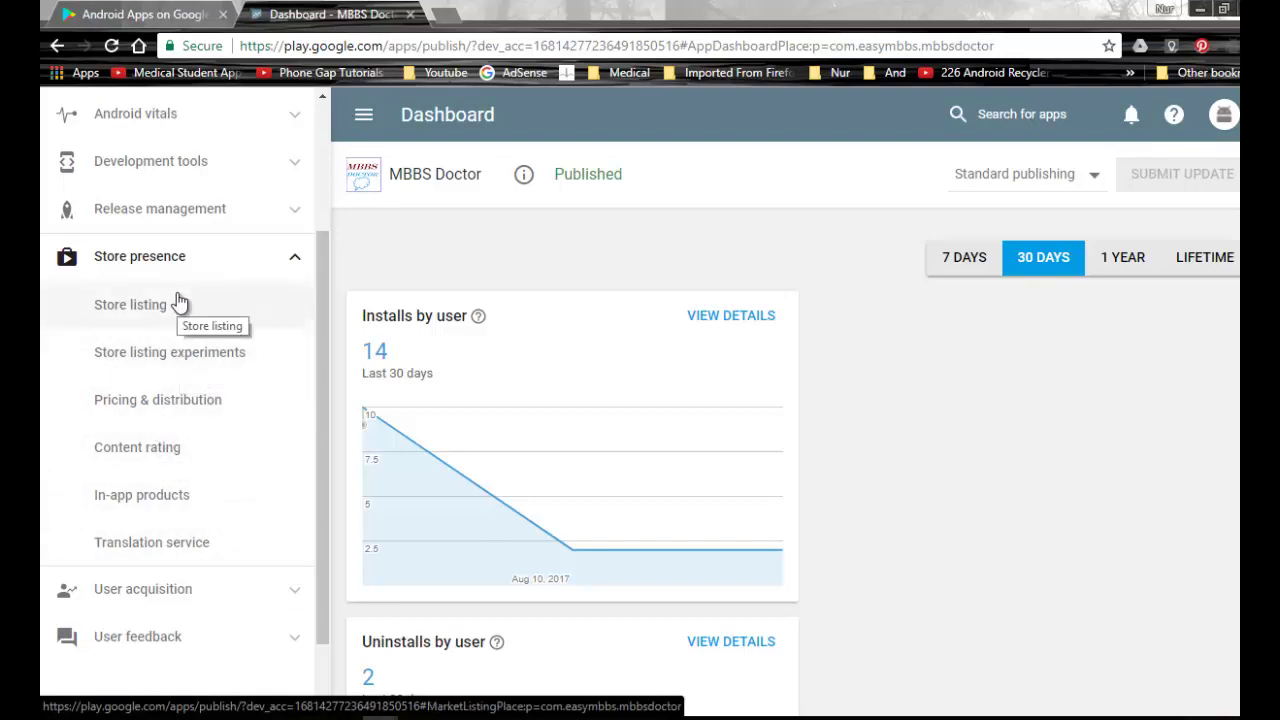
scroll(210, 351, "down", 1)
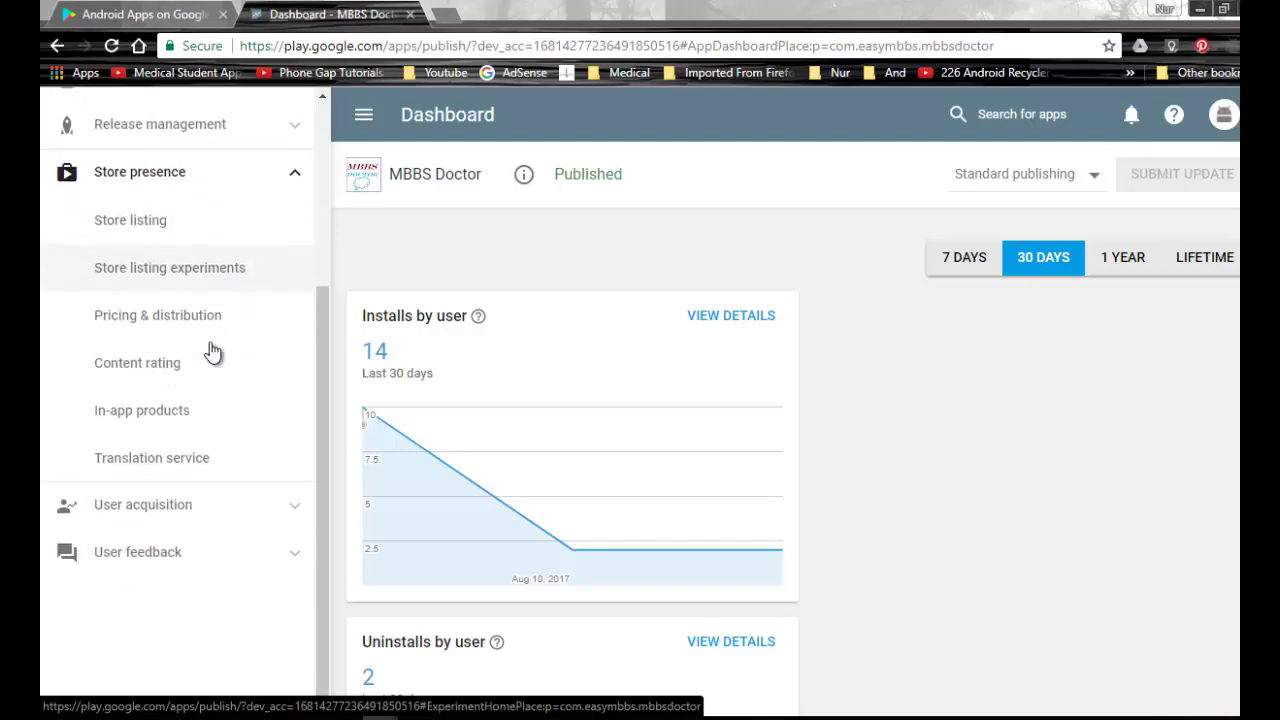
scroll(212, 350, "up", 1)
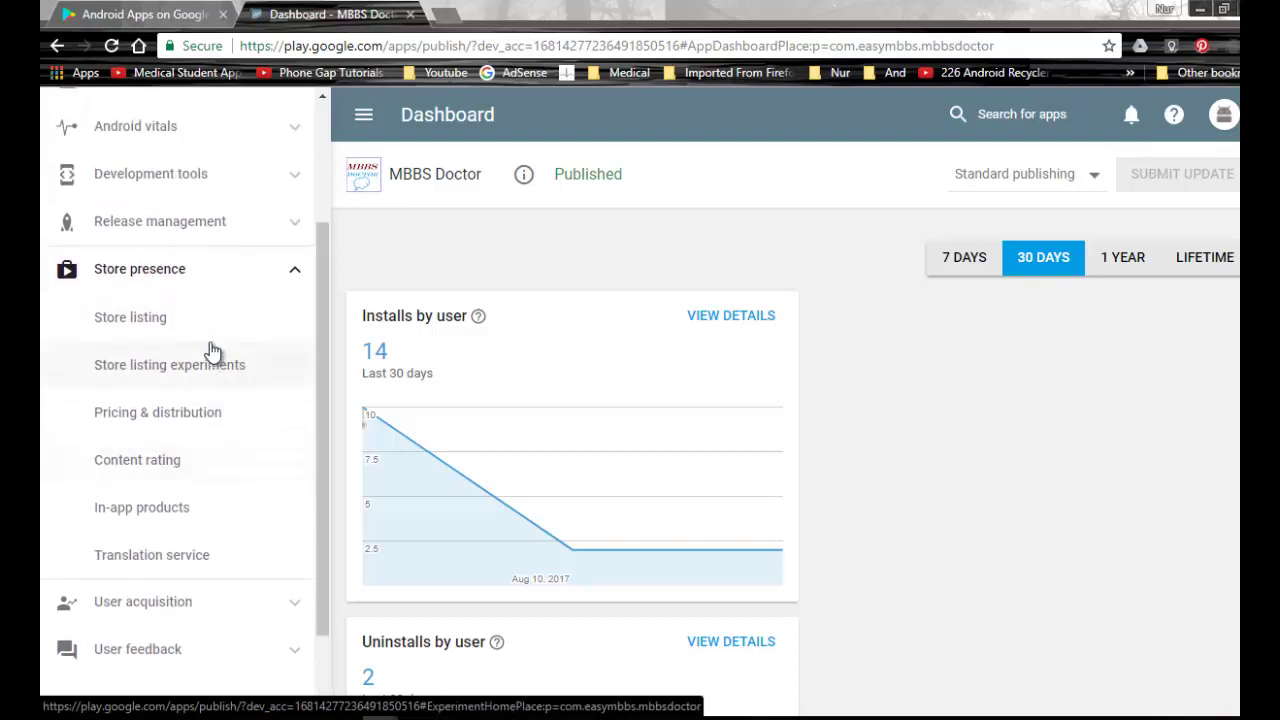
left_click(157, 322)
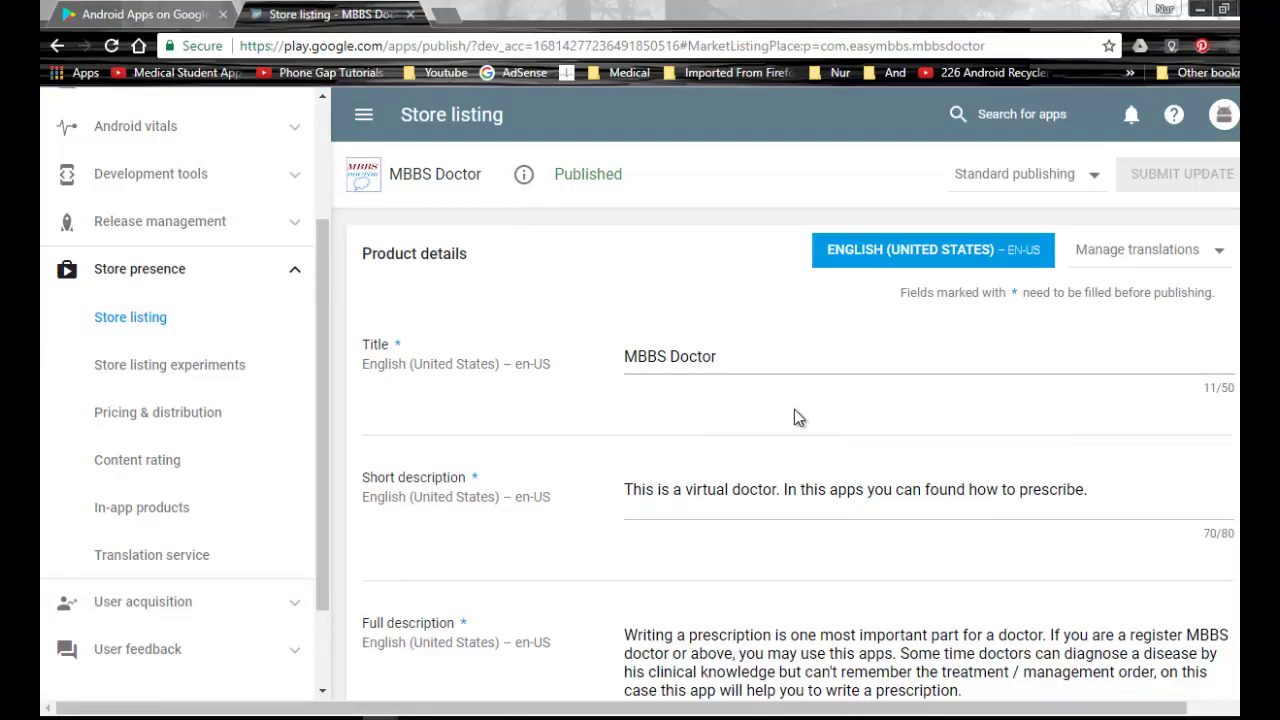
Delete the old MBBS Doctor high-res icon from the Store listing graphics.
scroll(794, 412, "down", 6)
scroll(794, 420, "down", 8)
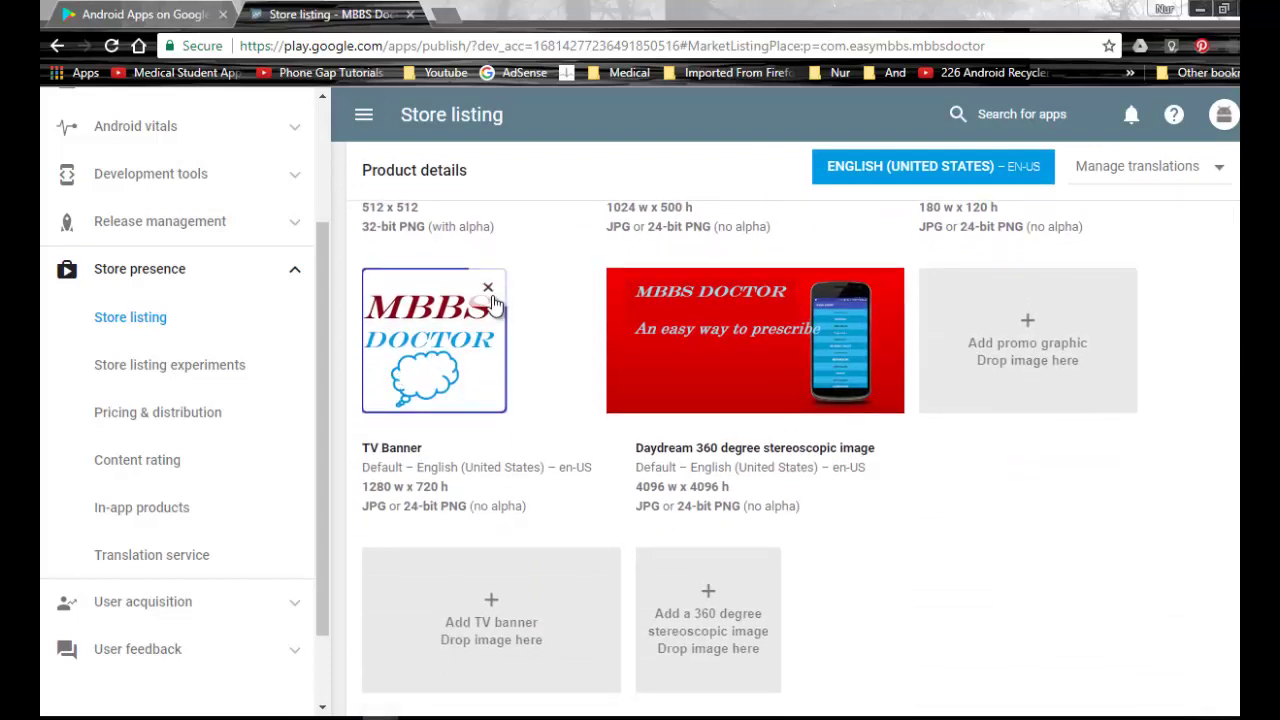
left_click(489, 292)
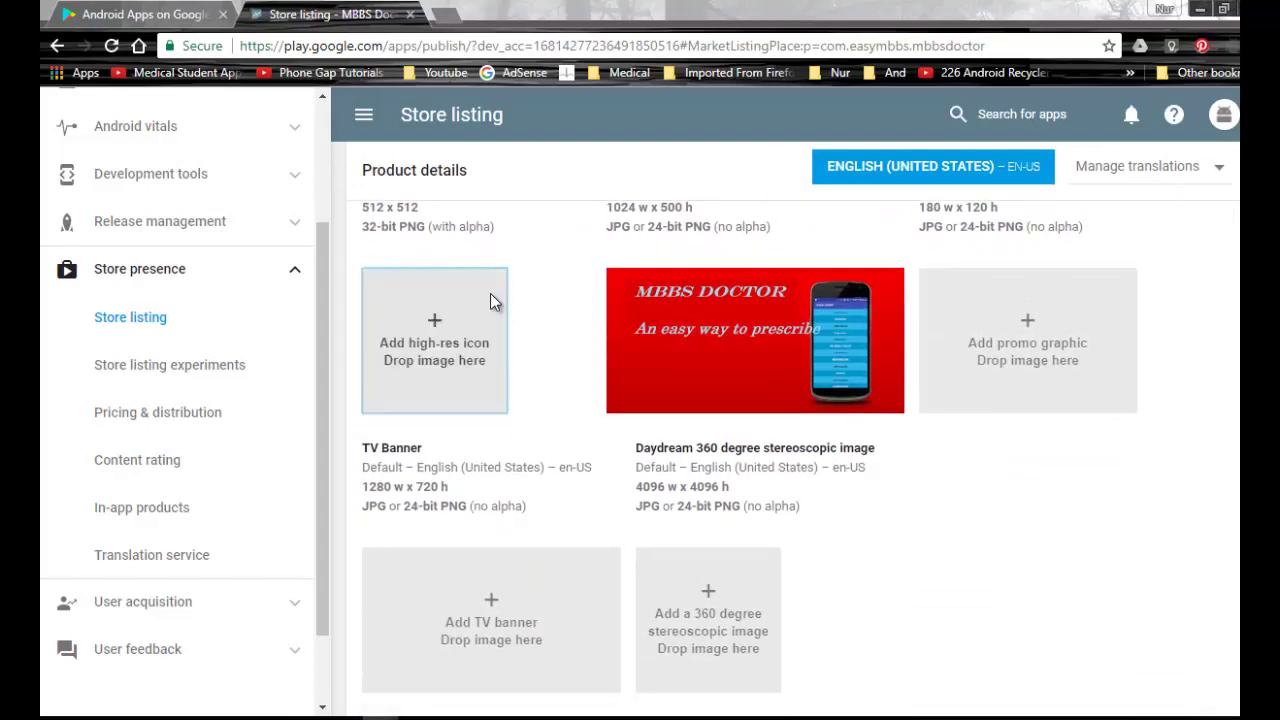
Upload ic_launcher-web from the Desktop as the new high-res icon.
left_click(445, 340)
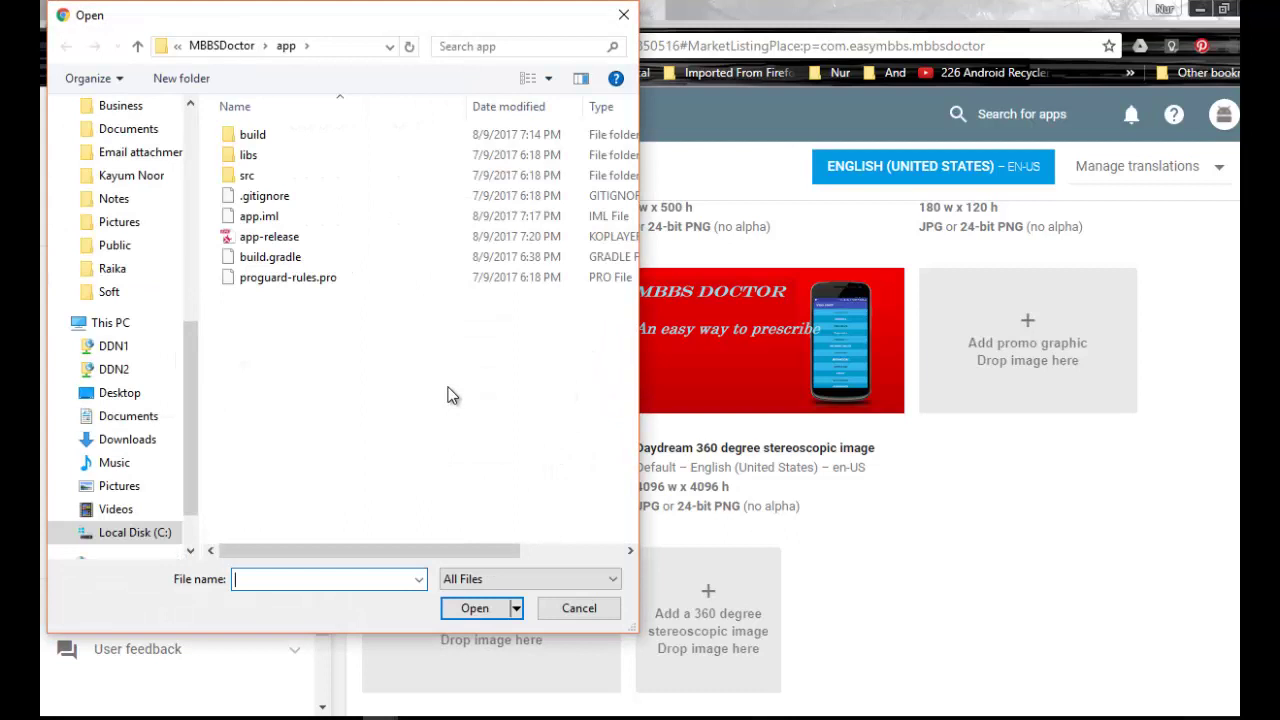
left_click_drag(567, 29, 852, 59)
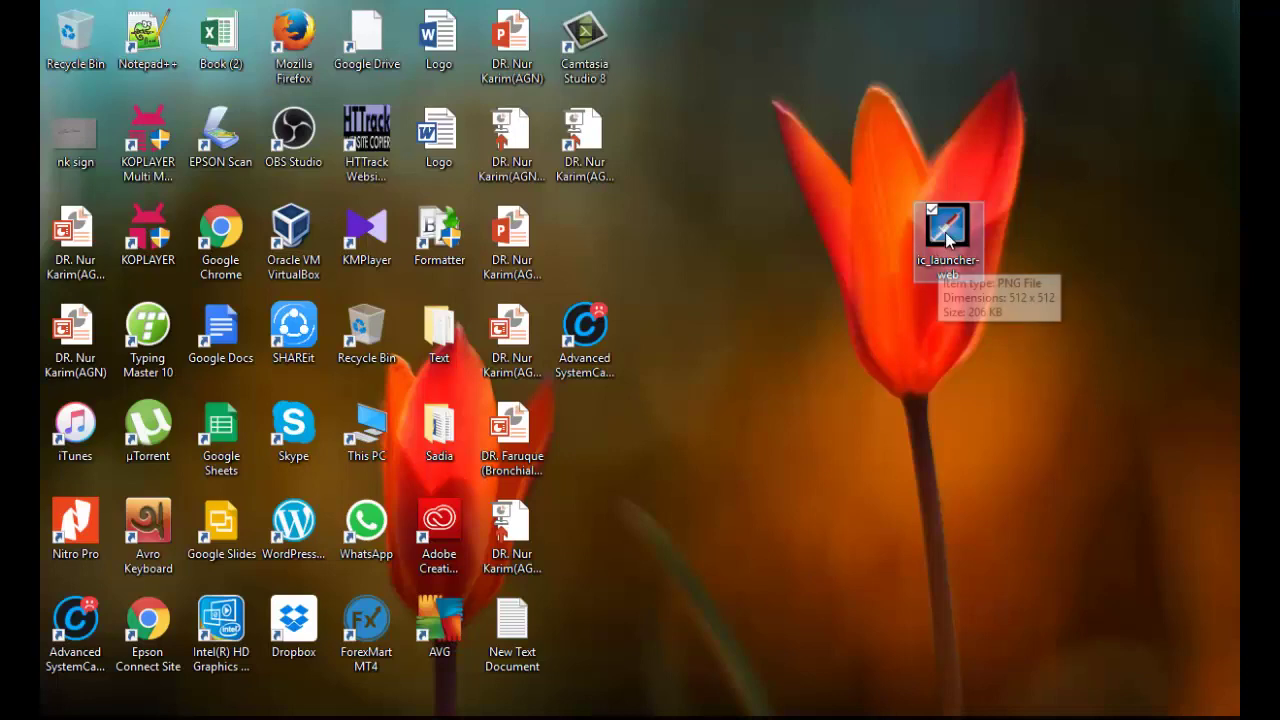
double_click(962, 249)
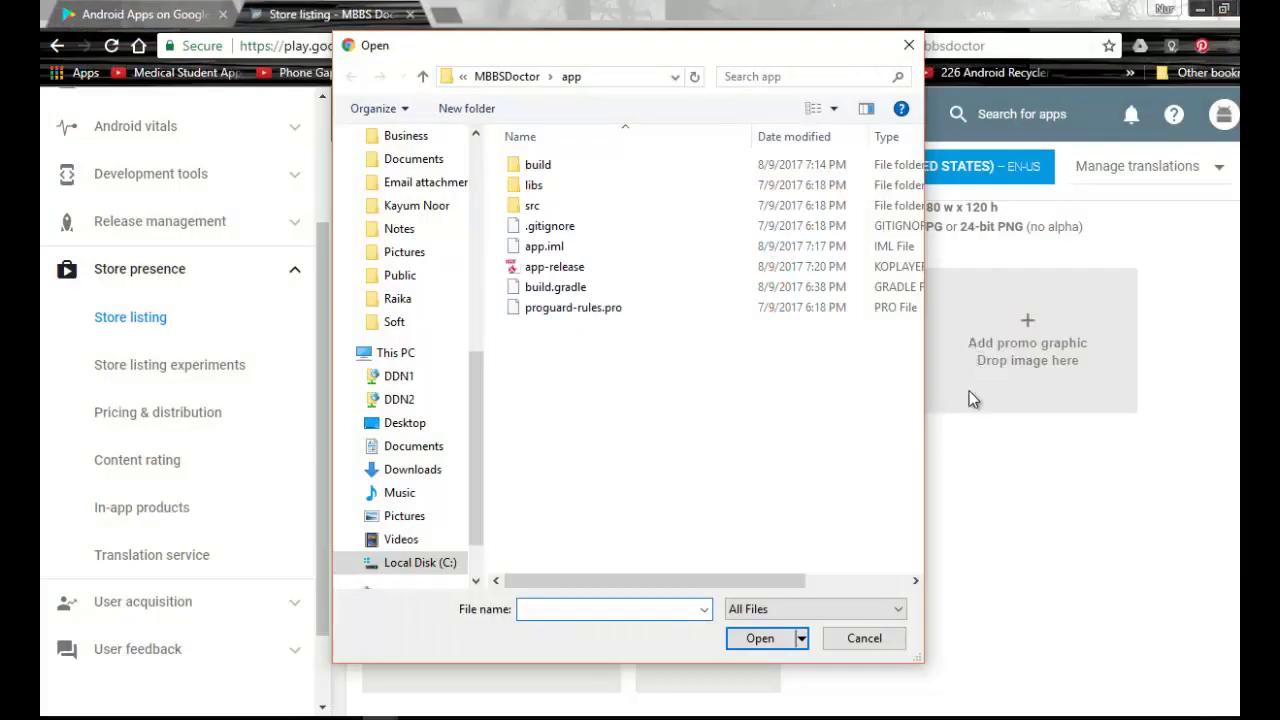
left_click(421, 425)
left_click(609, 409)
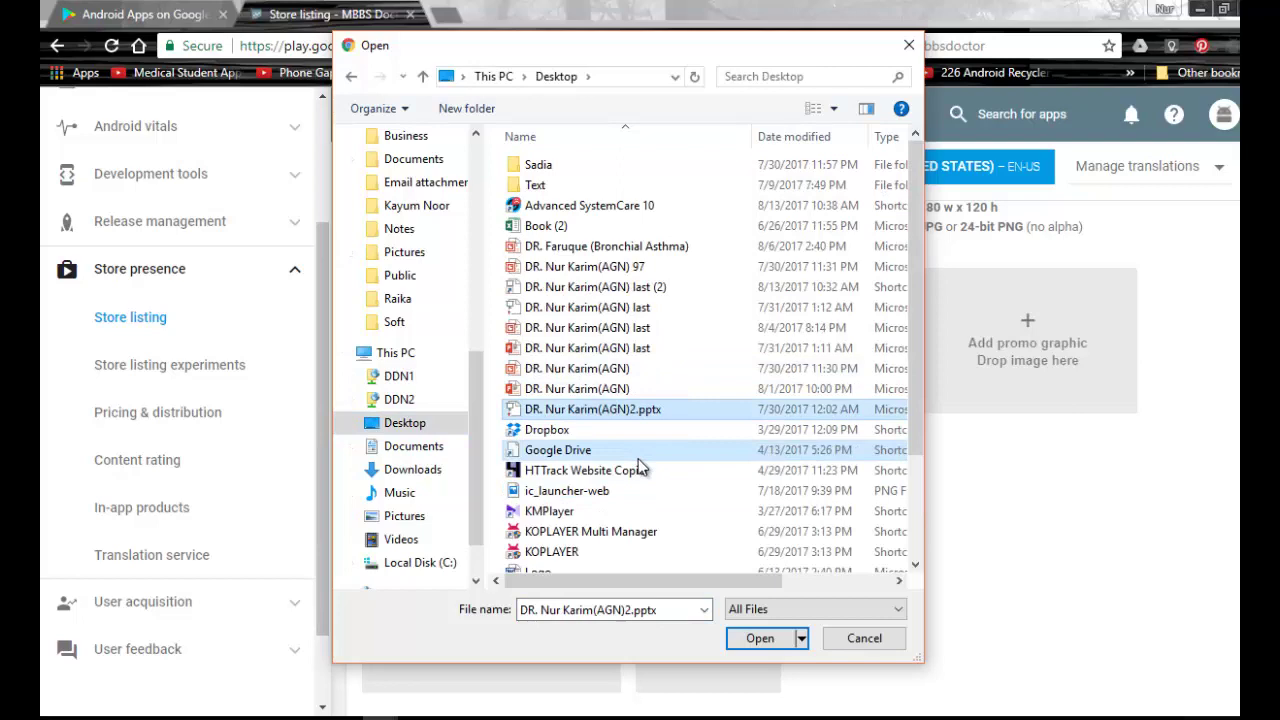
double_click(601, 471)
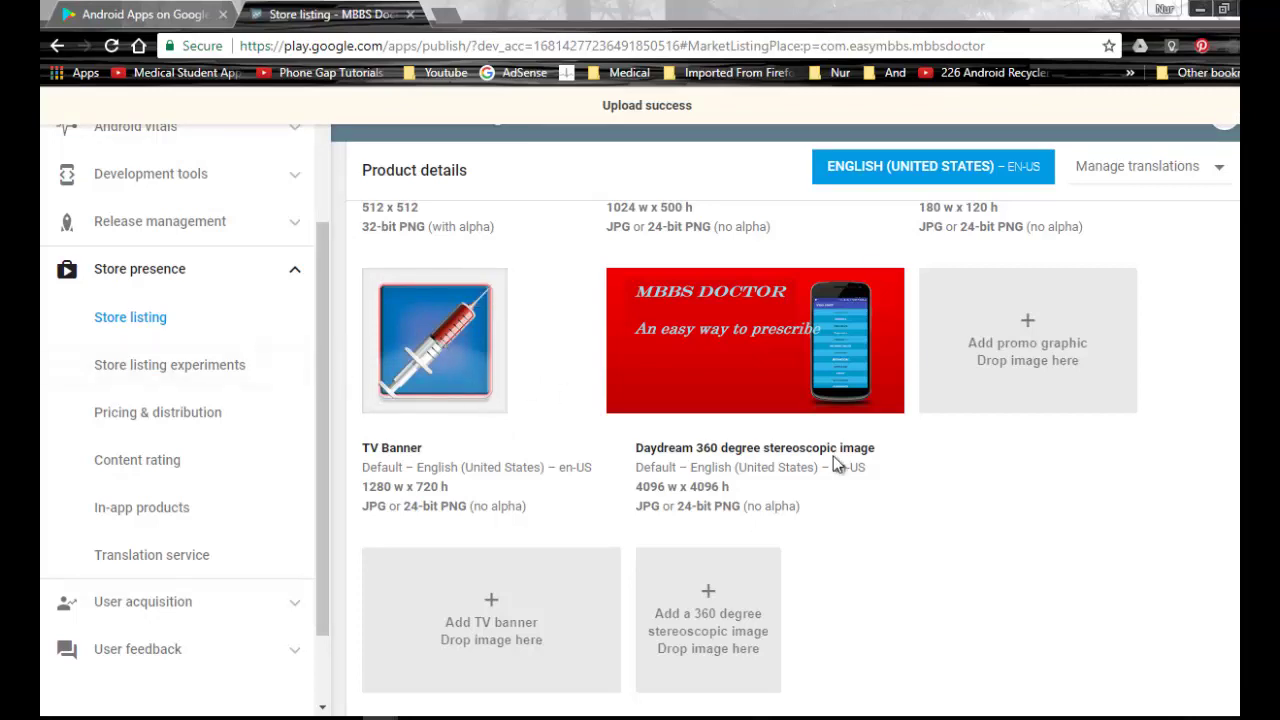
Submit the updated Store listing carrying the new syringe icon.
scroll(954, 533, "down", 4)
scroll(986, 486, "up", 12)
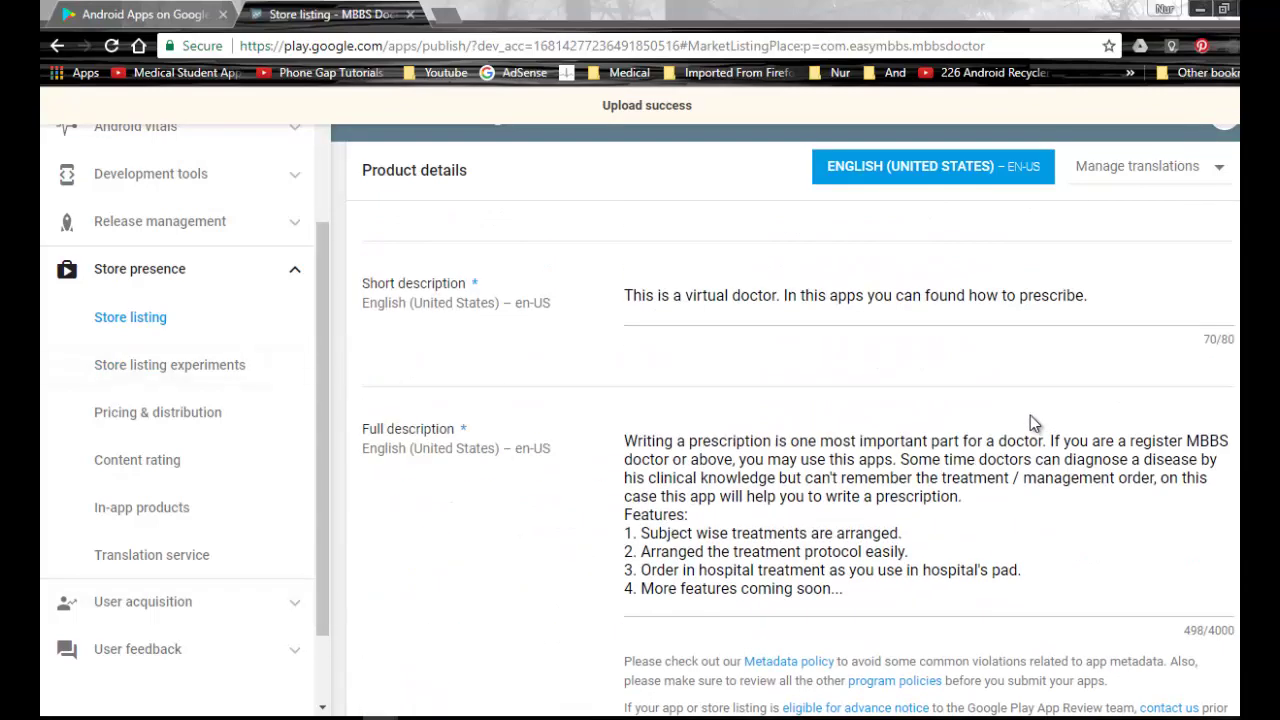
scroll(1045, 380, "up", 2)
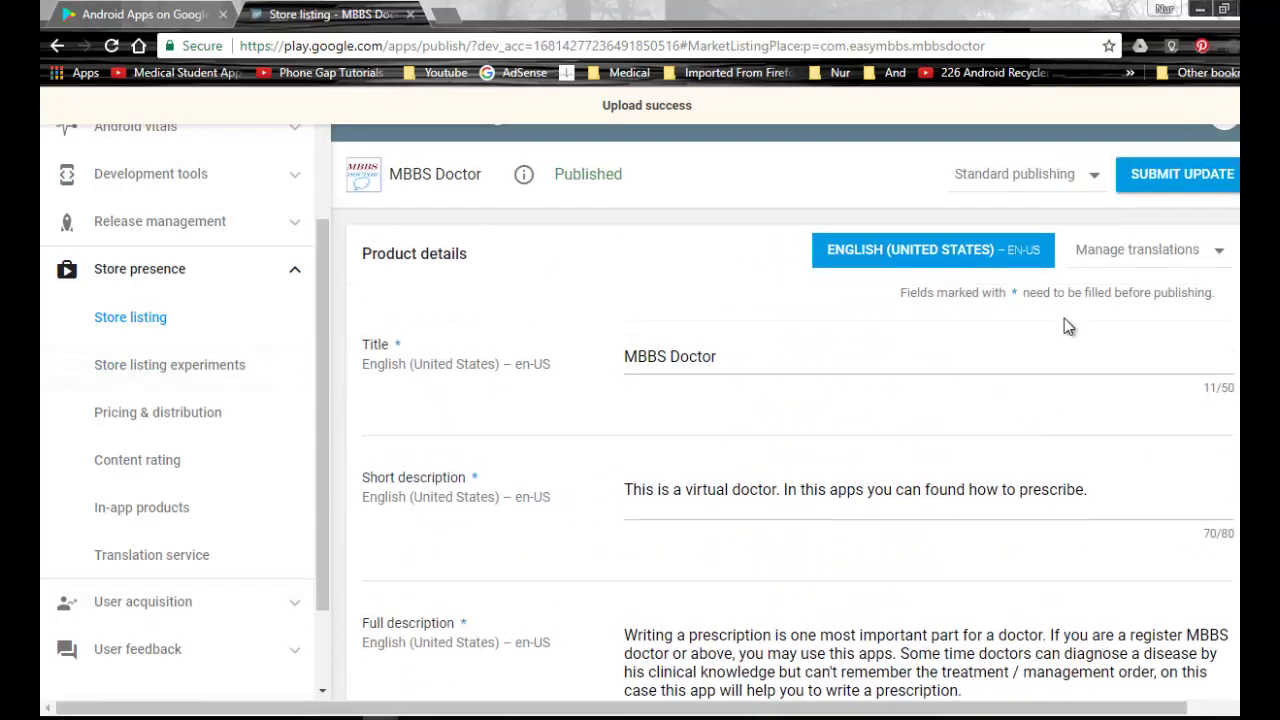
left_click(1161, 176)
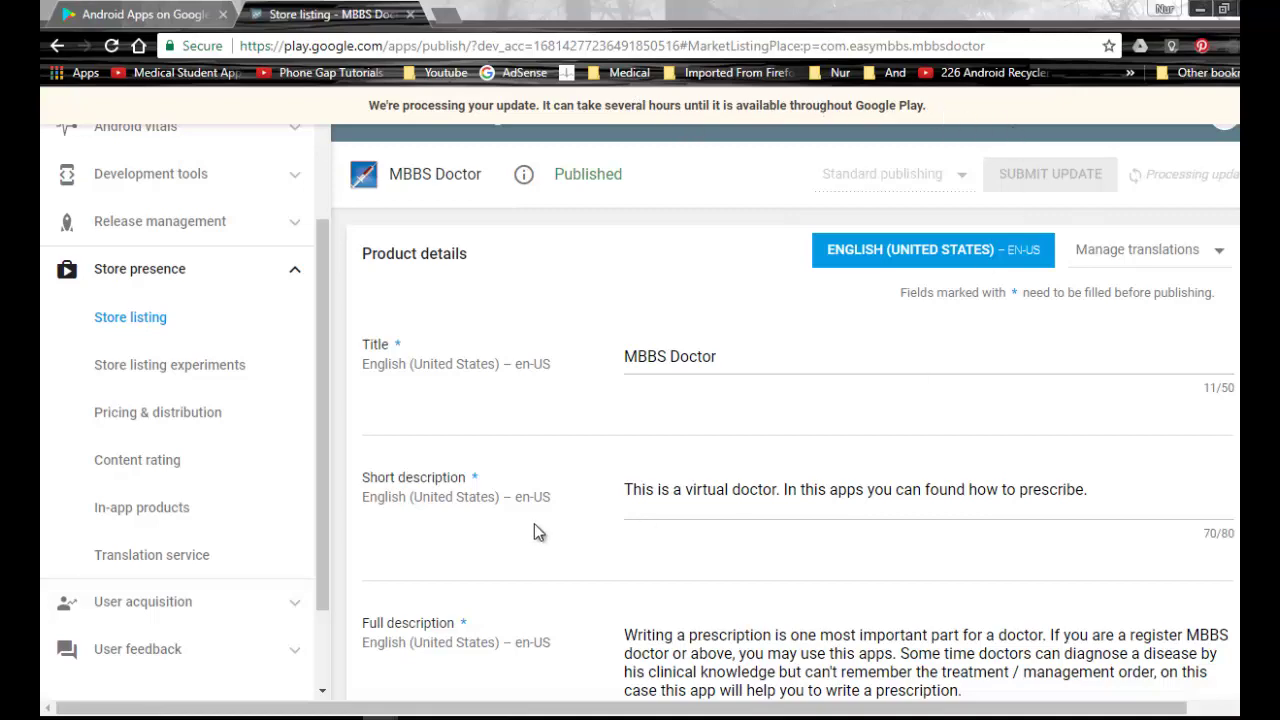
Search the Google Play tab for 'mbbs doctor', then minimise Chrome.
left_click(140, 14)
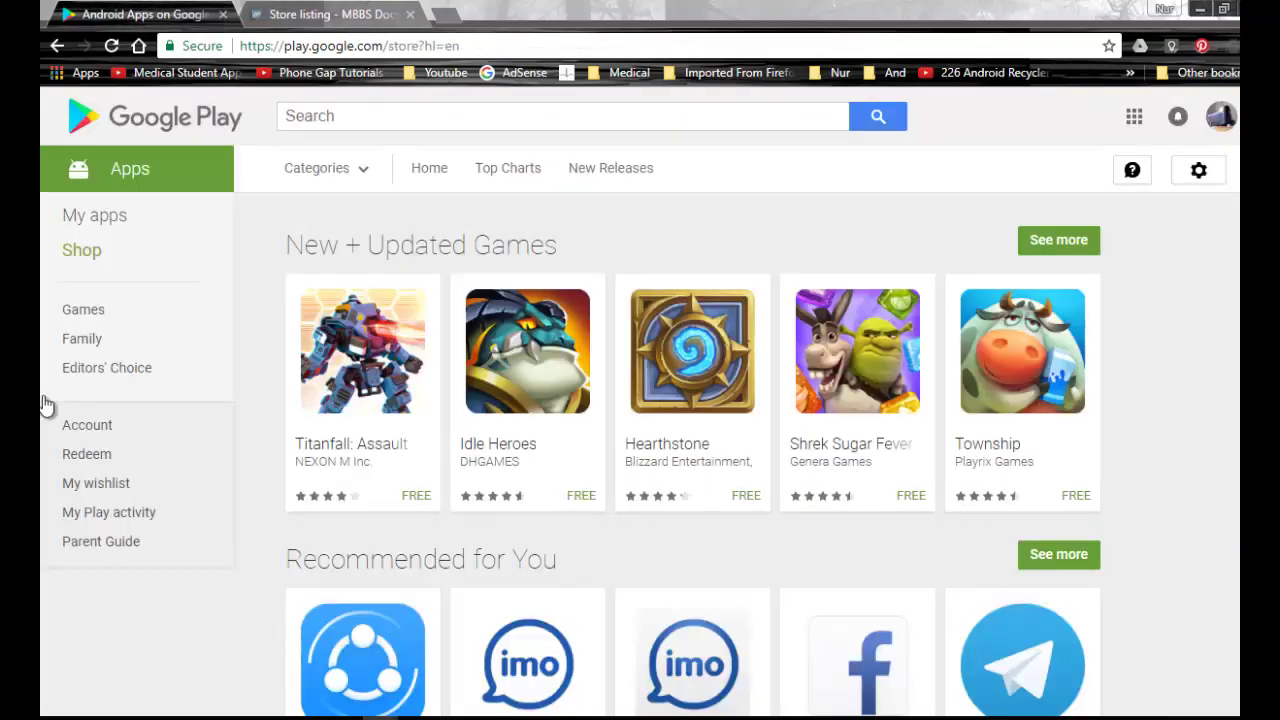
left_click(667, 120)
type("mbbs doctor")
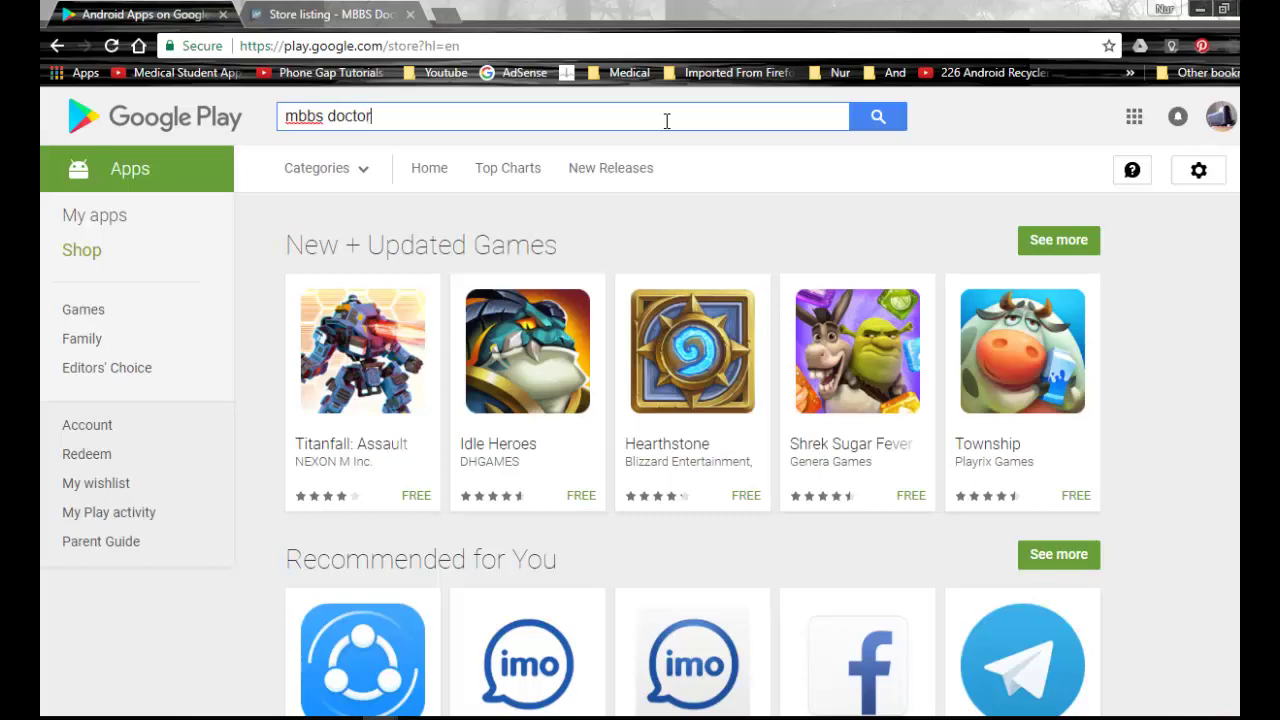
key("Return")
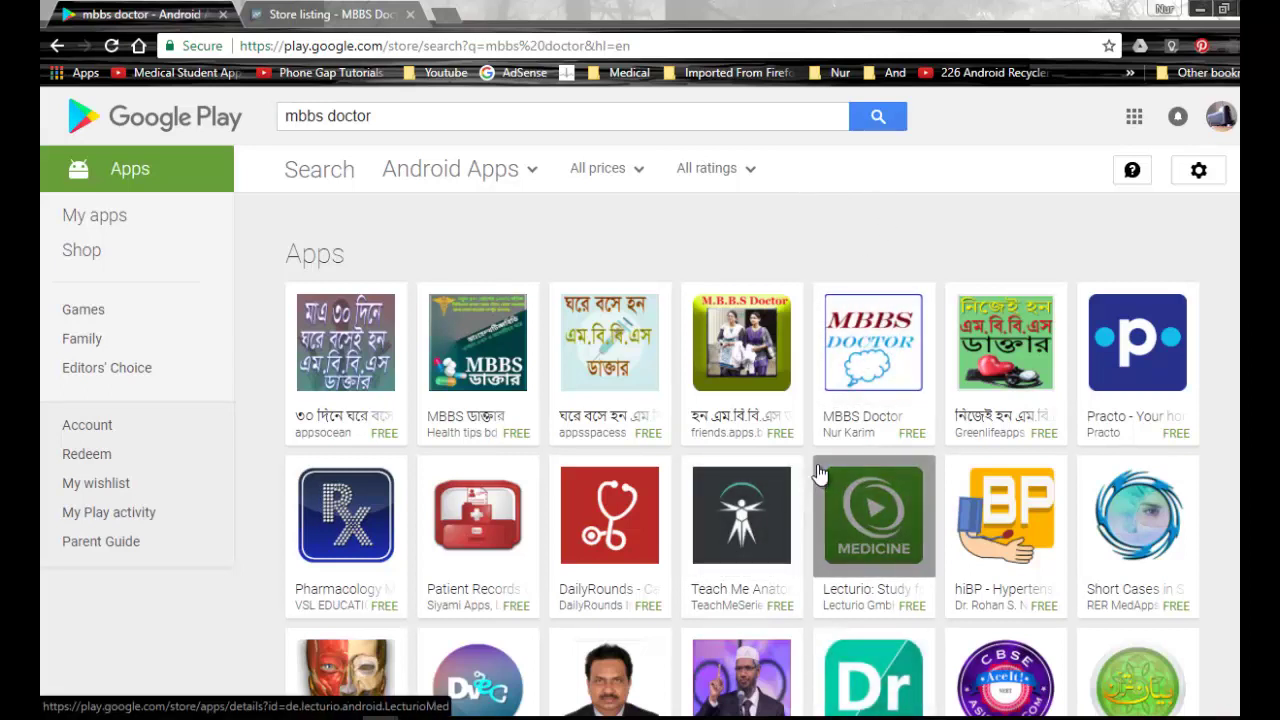
left_click(1208, 12)
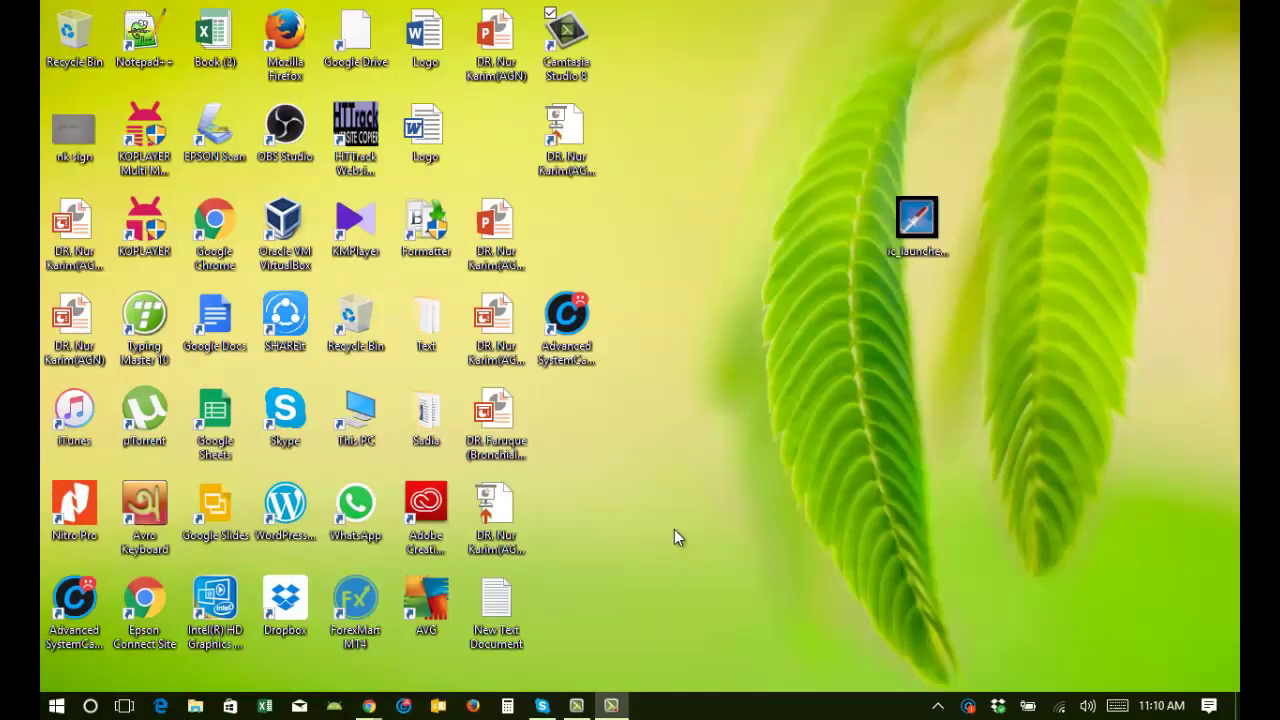
Restore Chrome and search Google for 'playstore'.
mouse_move(371, 705)
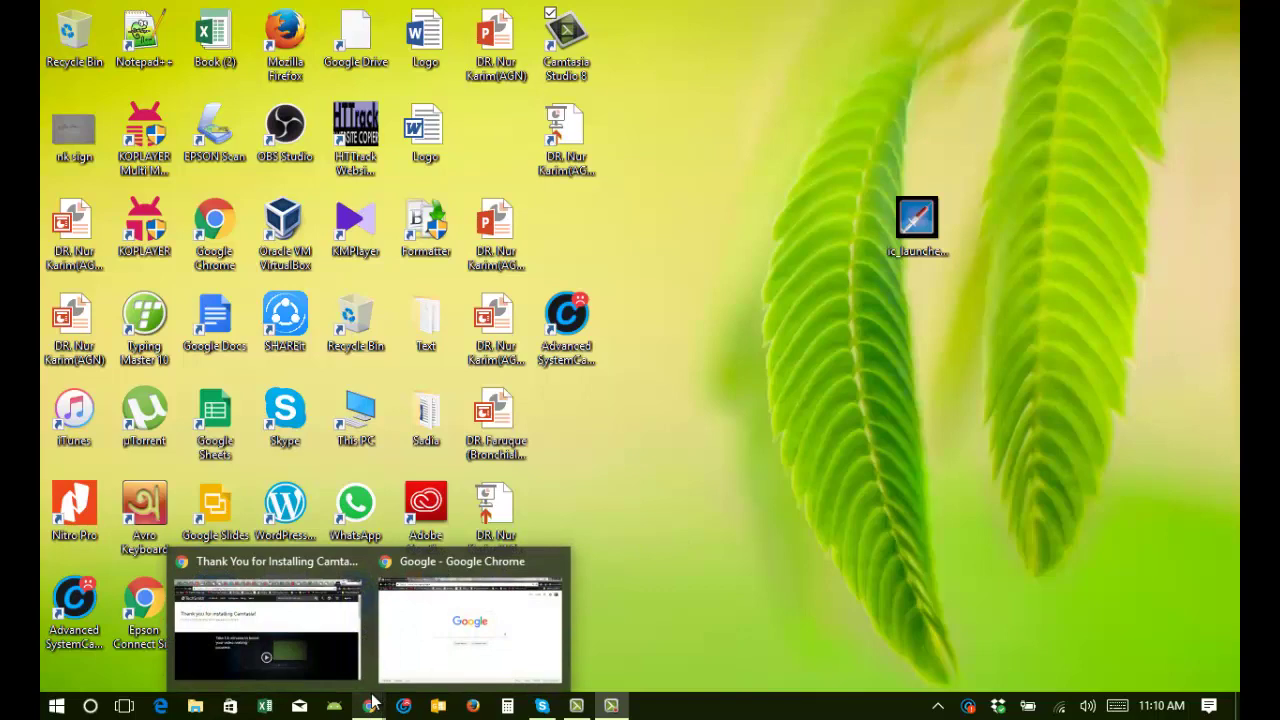
left_click(418, 624)
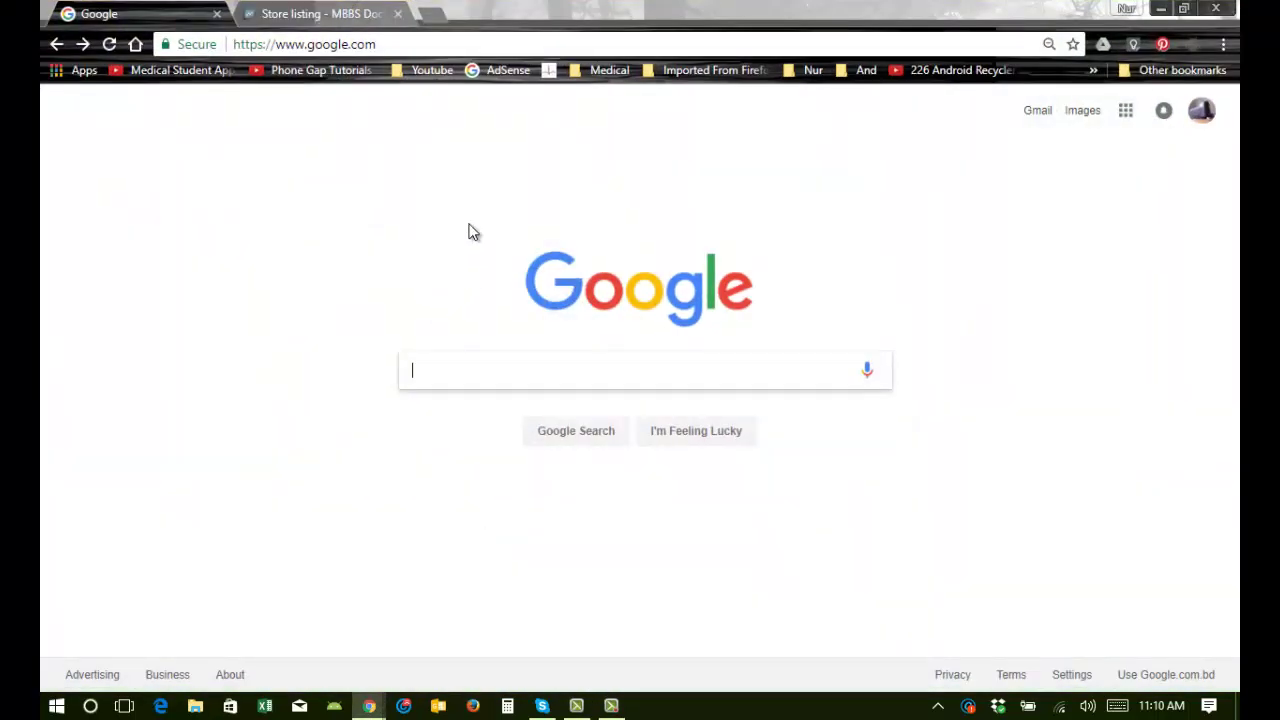
type("playstore")
key("Return")
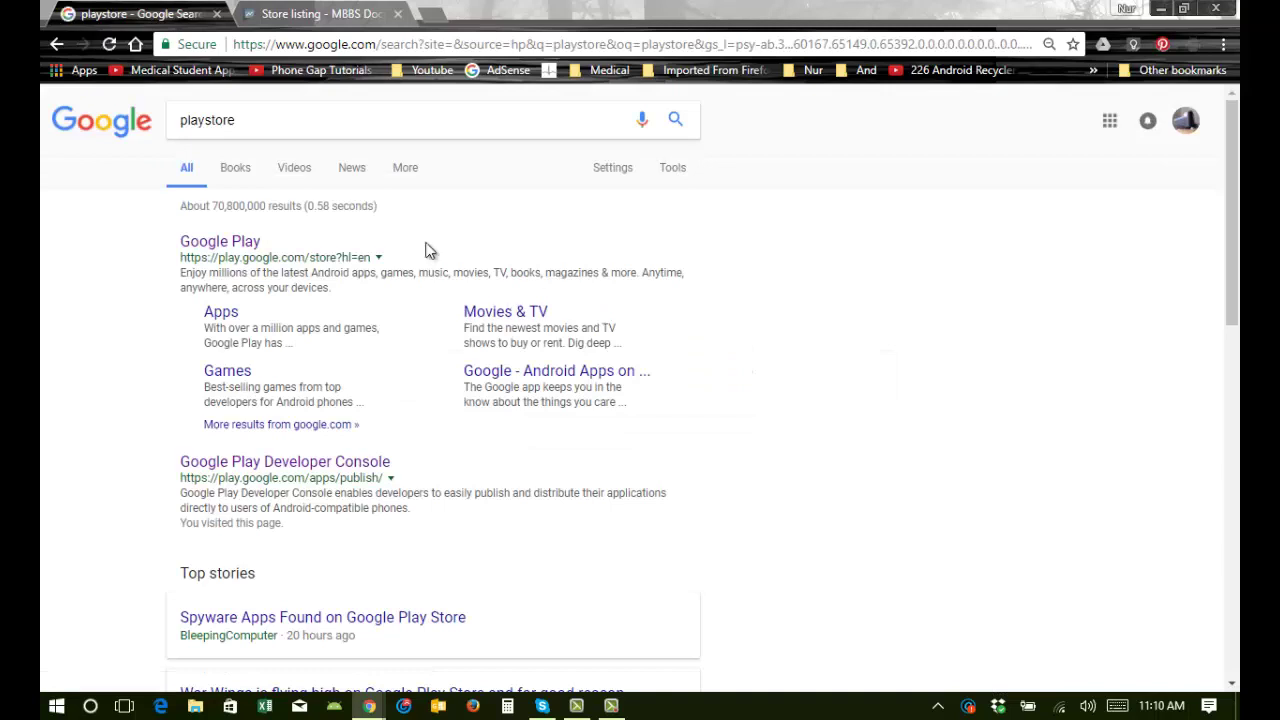
Search Google Play for 'mbbs doctor' and open the MBBS Doctor app listing with the blue syringe icon.
left_click(241, 246)
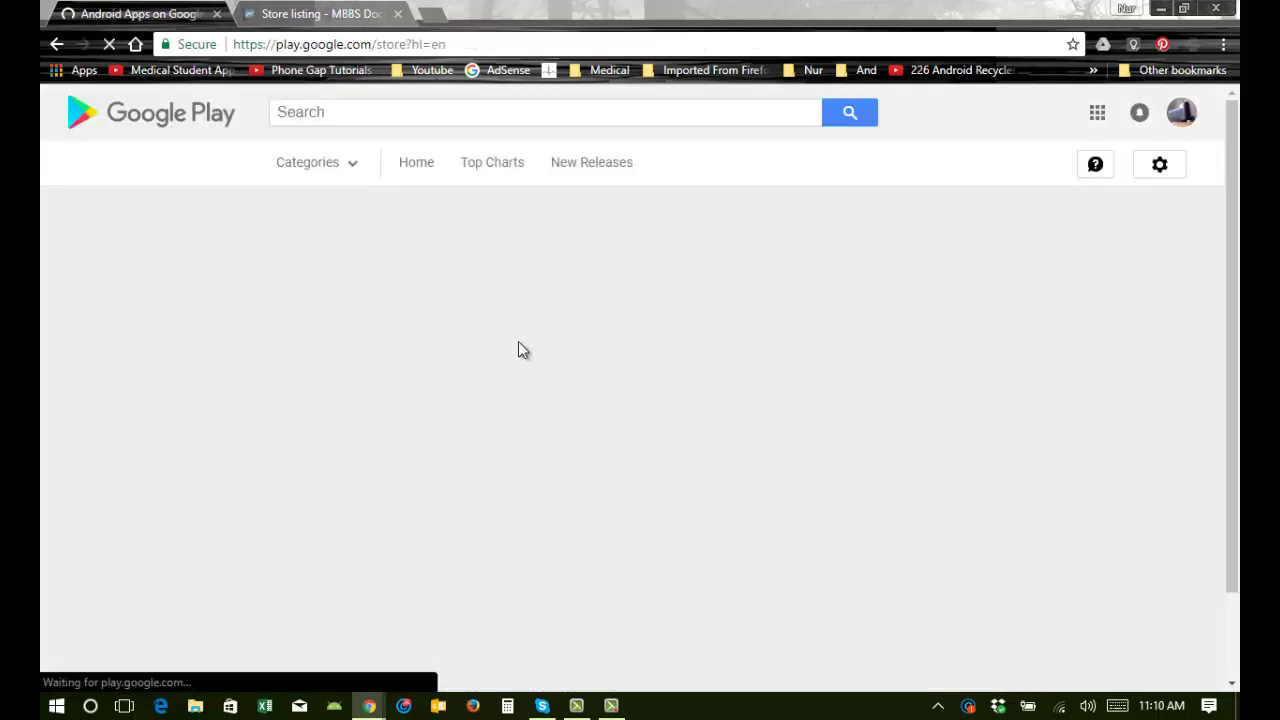
left_click(620, 118)
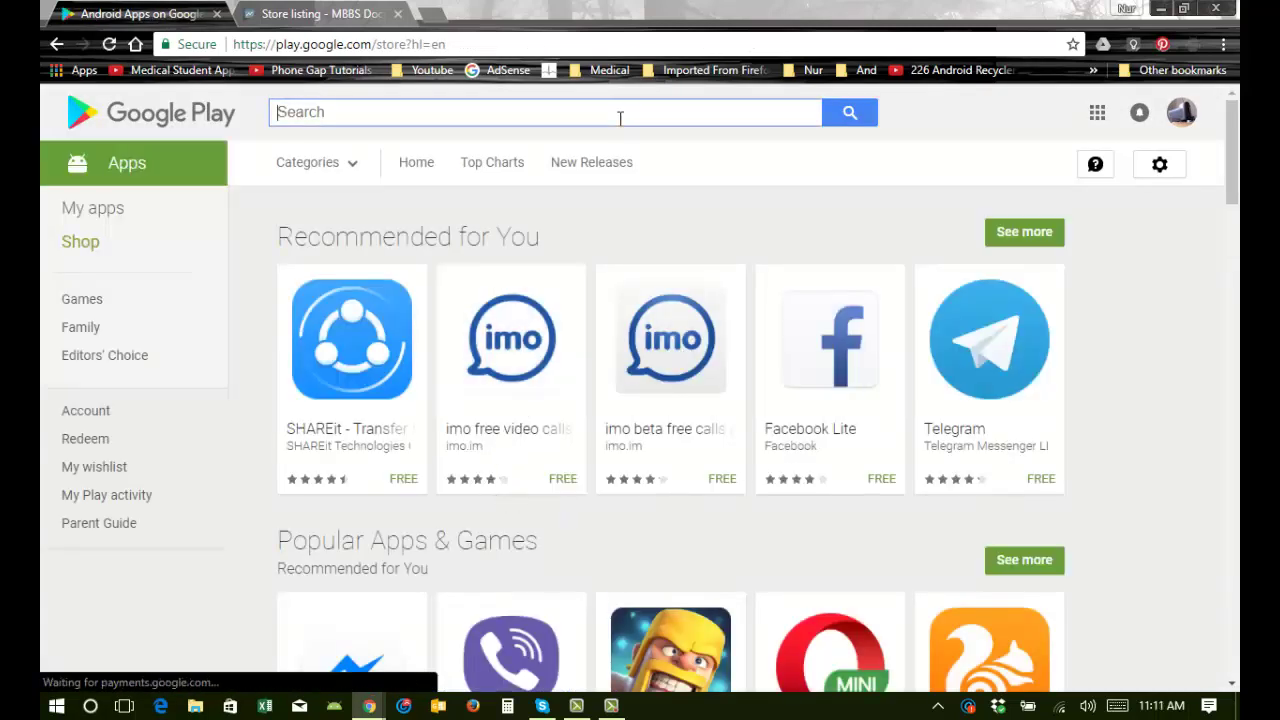
type("mbbs ")
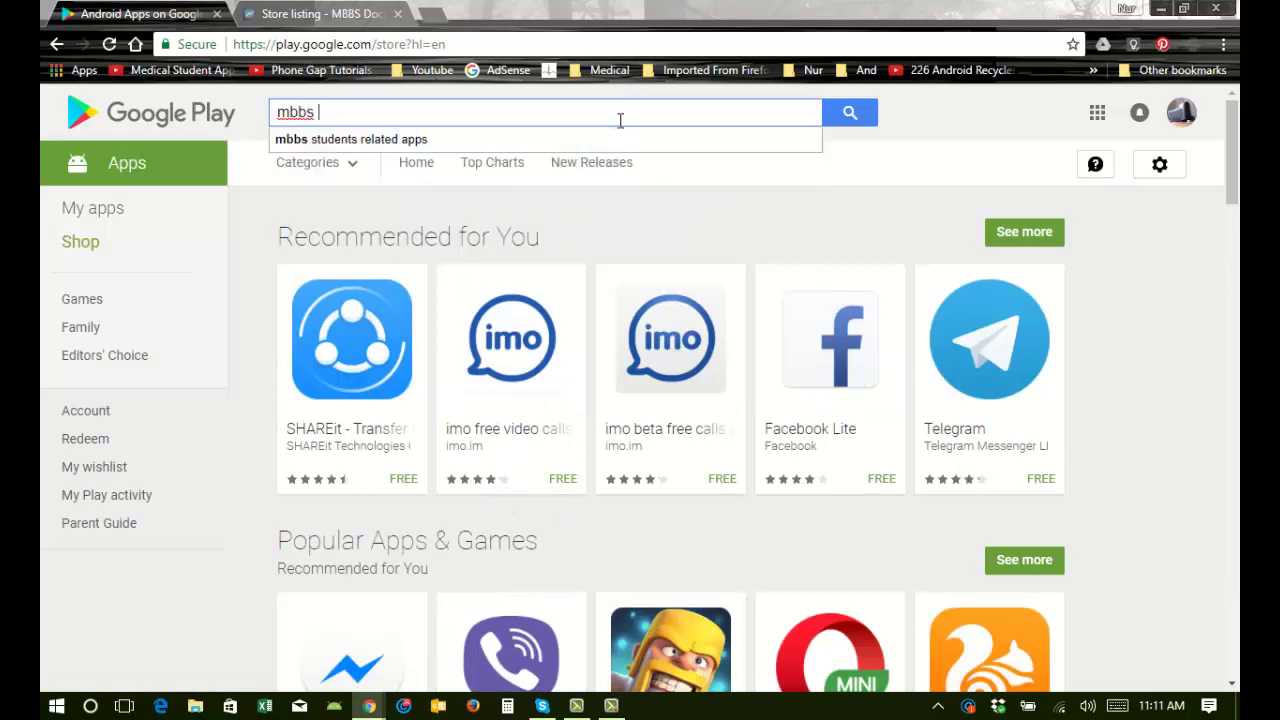
type("doctor")
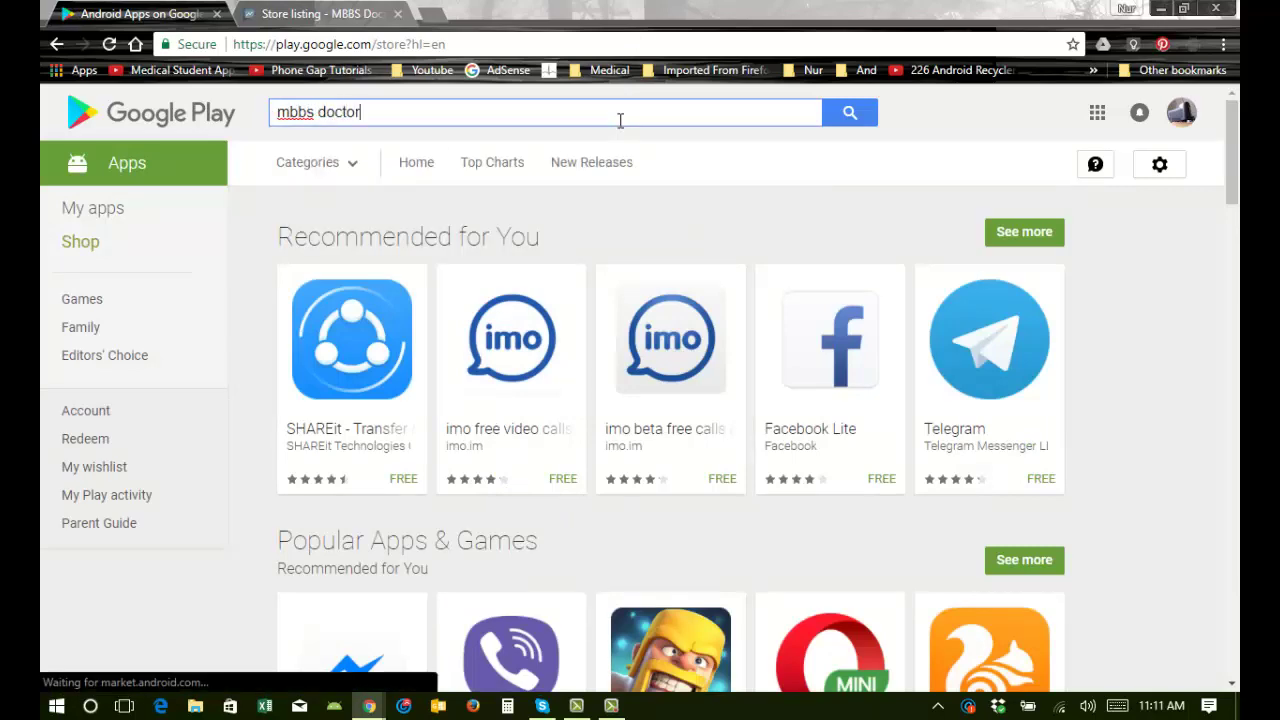
key("Return")
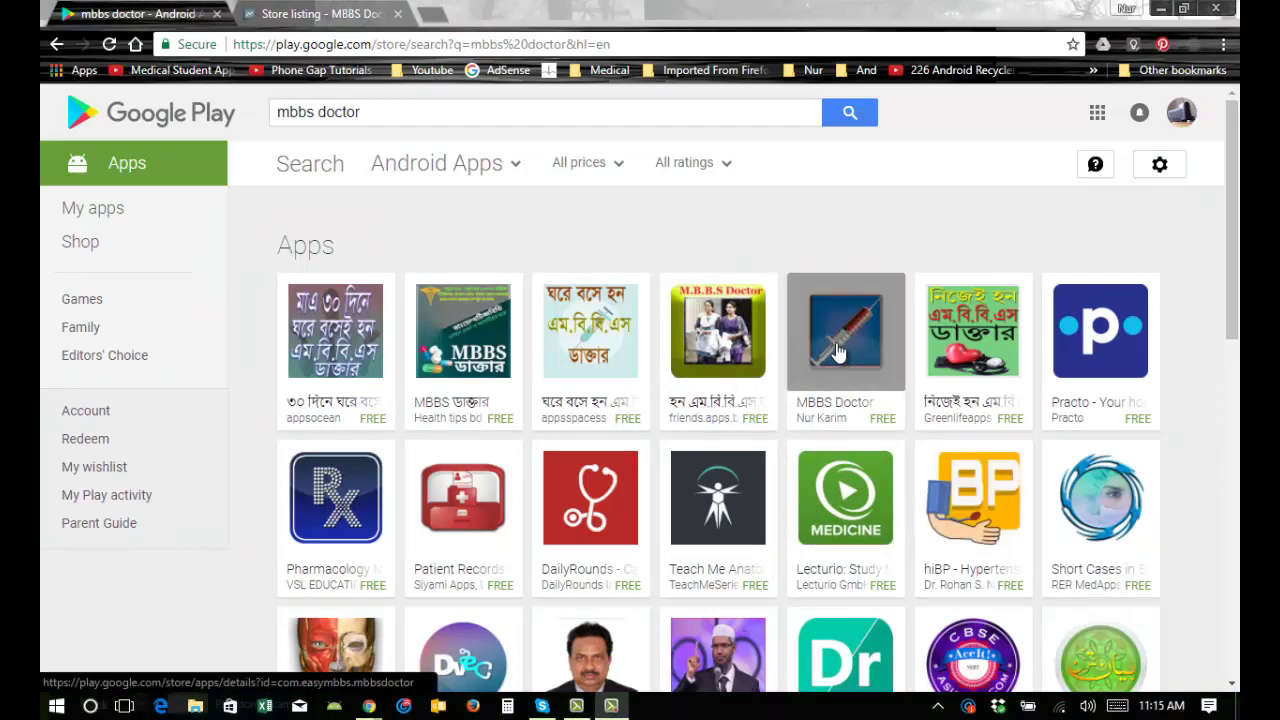
left_click(838, 350)
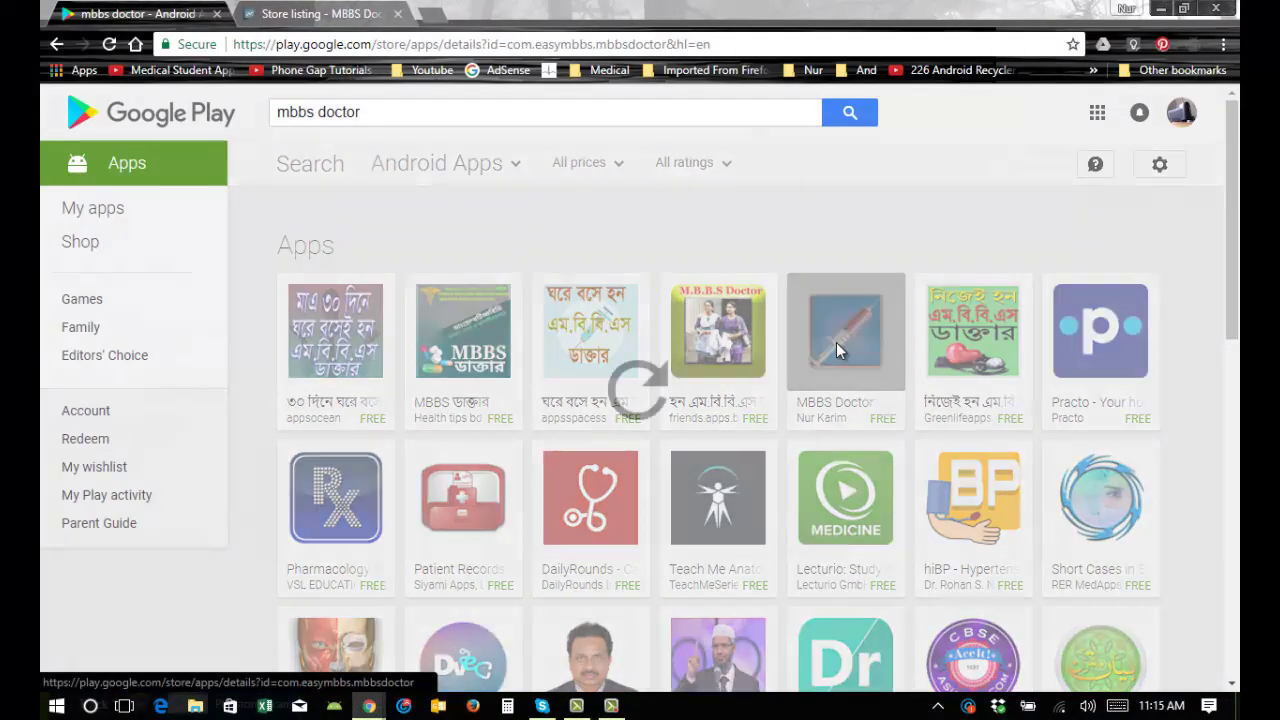